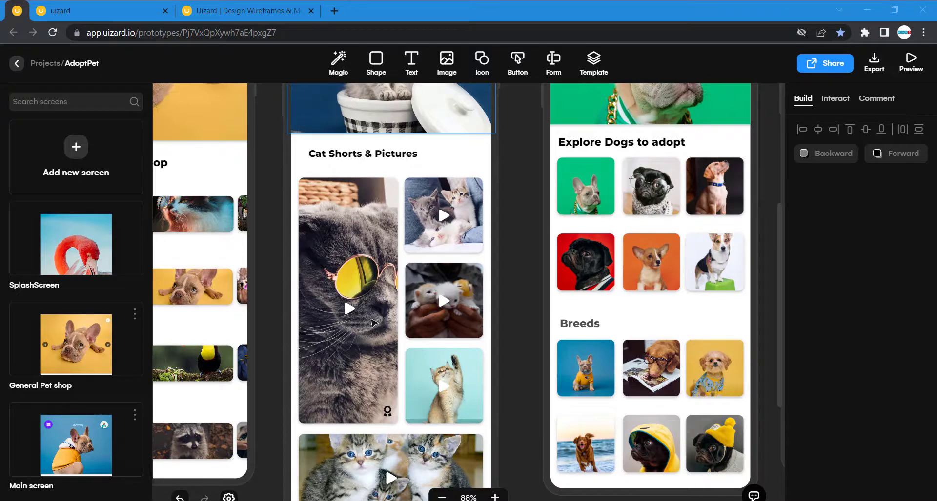
# - Examine the layout of the Cats gallery screen, from its header image down through the Cat Shorts & Pictures section
pyautogui.scroll(6, 373, 323)
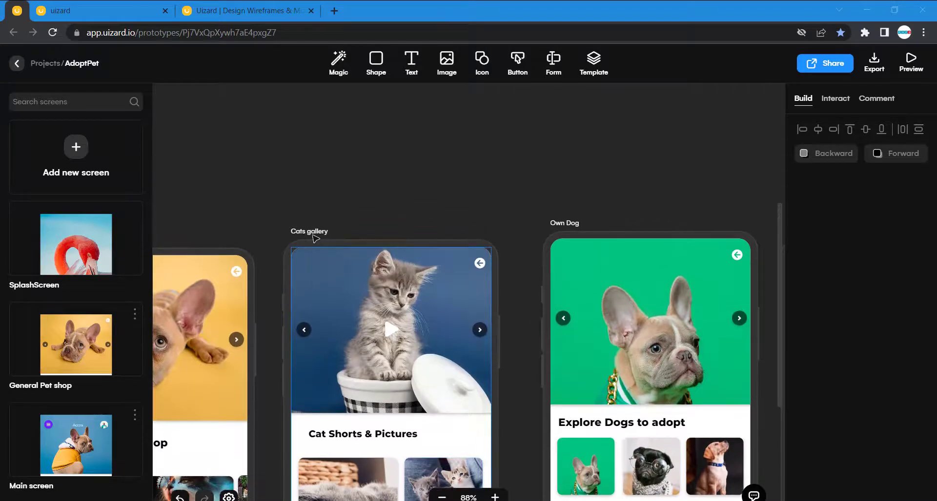
pyautogui.scroll(-3, 361, 268)
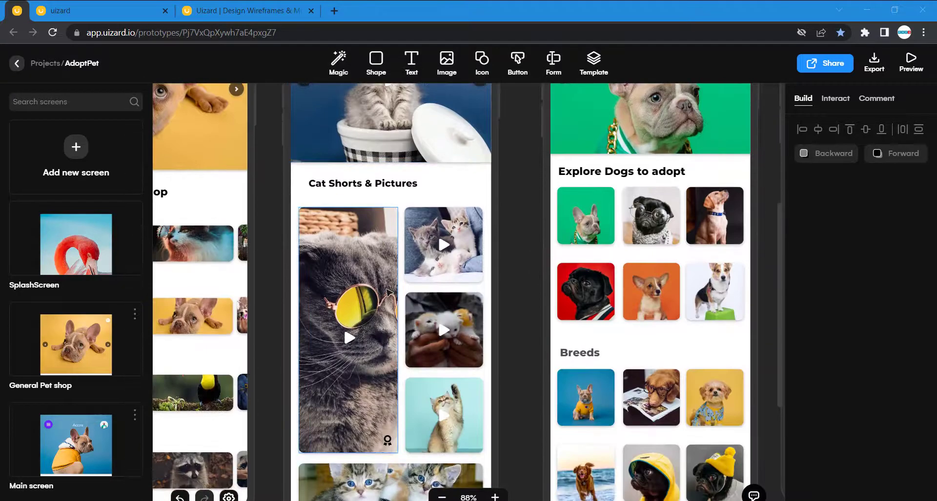
pyautogui.scroll(1, 388, 292)
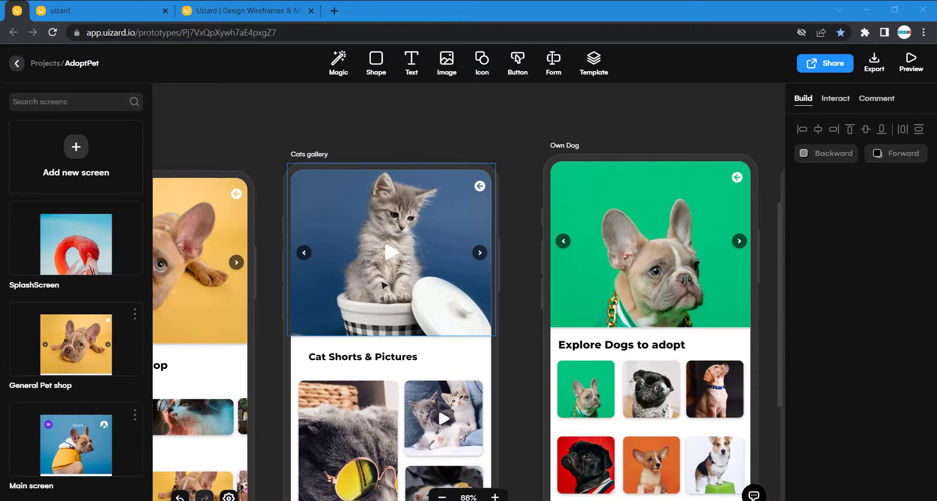
pyautogui.scroll(-5, 384, 285)
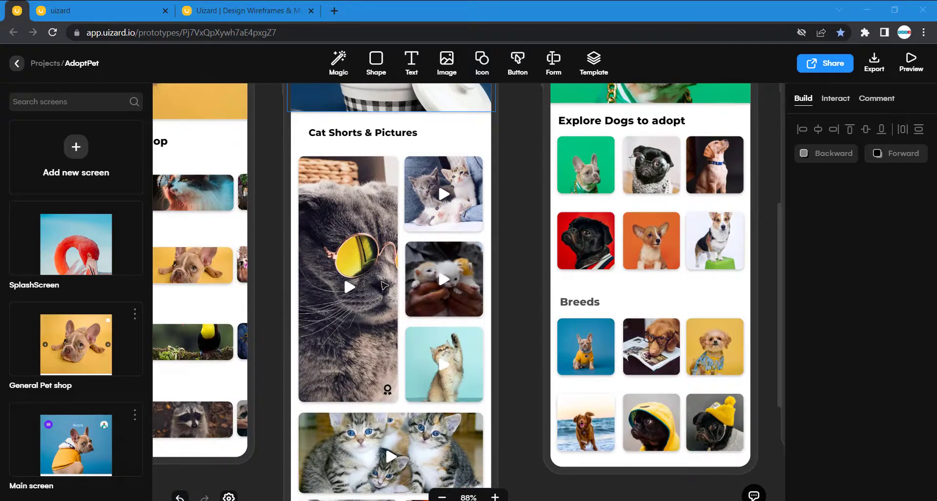
pyautogui.scroll(3, 384, 285)
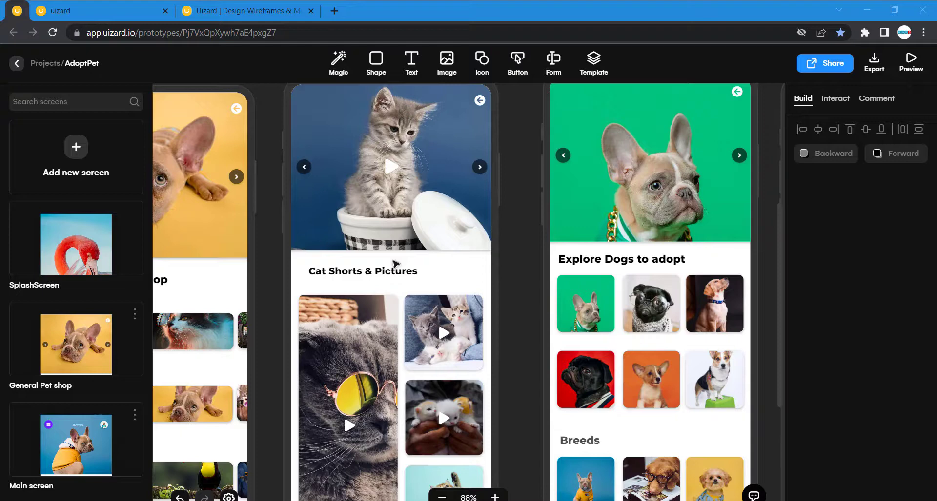
pyautogui.scroll(-3, 394, 263)
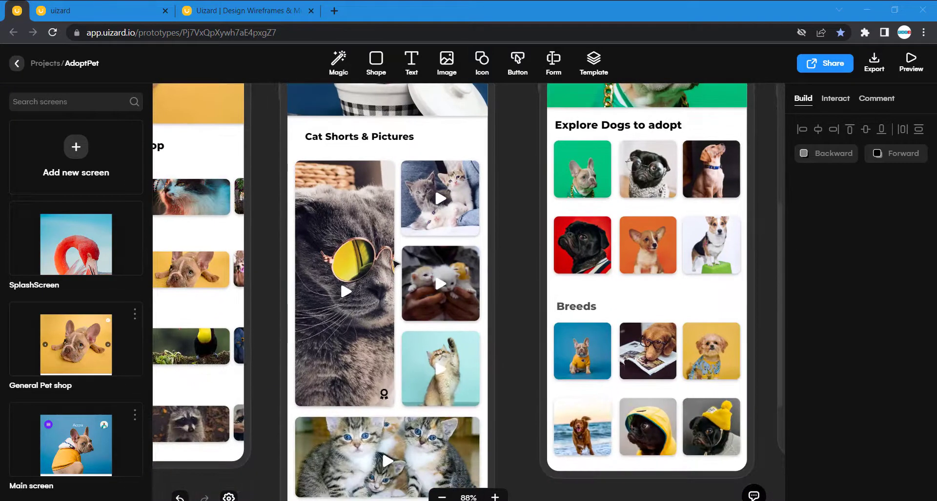
pyautogui.scroll(-4, 394, 264)
pyautogui.scroll(6, 394, 264)
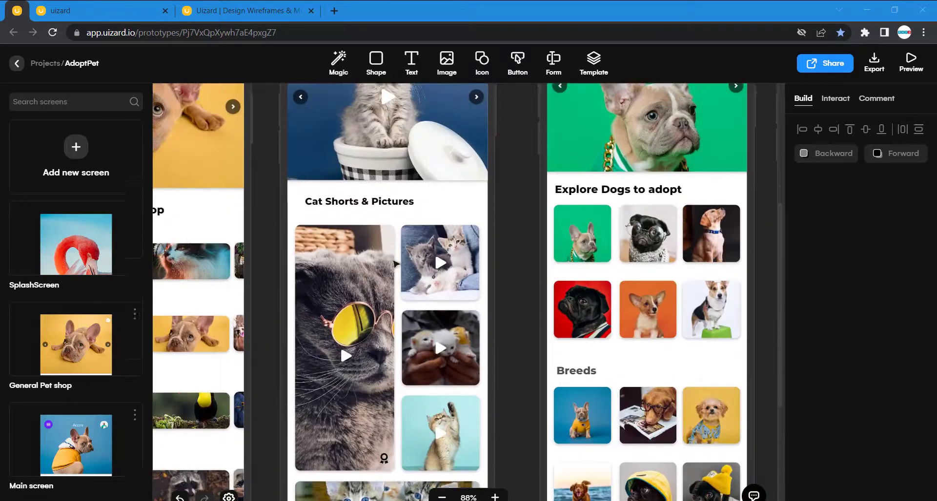
pyautogui.scroll(3, 395, 264)
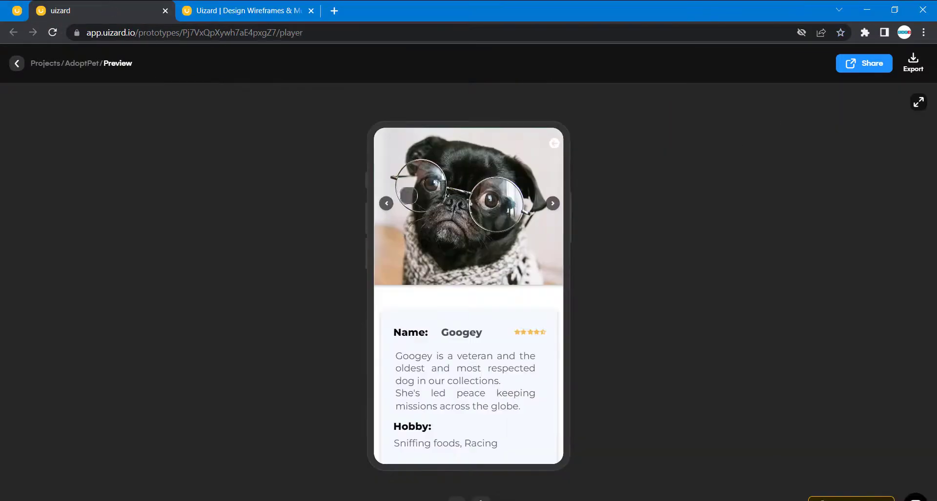
# - In the AdoptPet preview, go back from the dog profile to the Cat Shorts & Pictures screen and look through its gallery
pyautogui.click(552, 144)
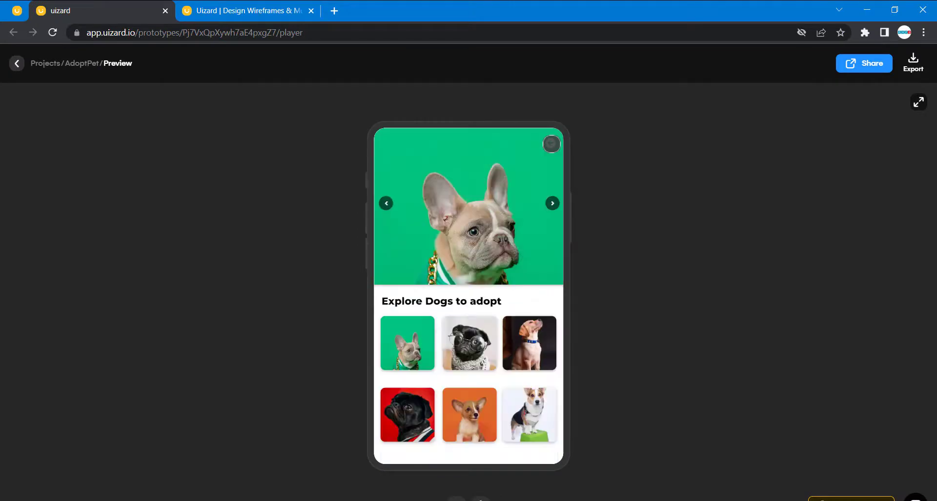
pyautogui.click(552, 144)
pyautogui.scroll(-6, 487, 296)
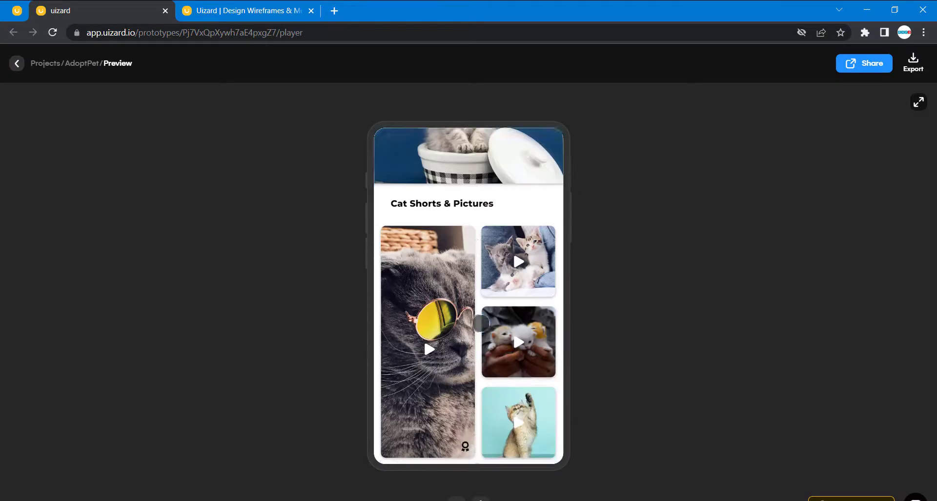
pyautogui.scroll(6, 480, 323)
pyautogui.scroll(-5, 481, 323)
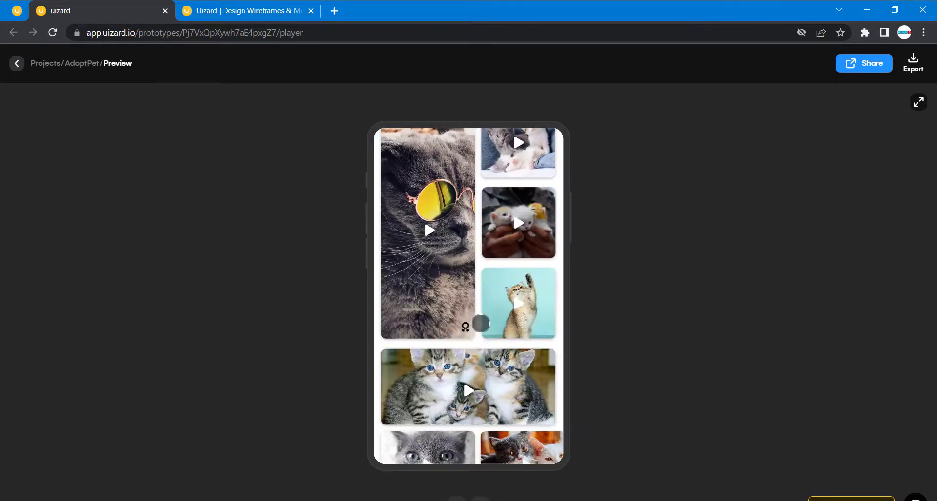
pyautogui.scroll(5, 481, 323)
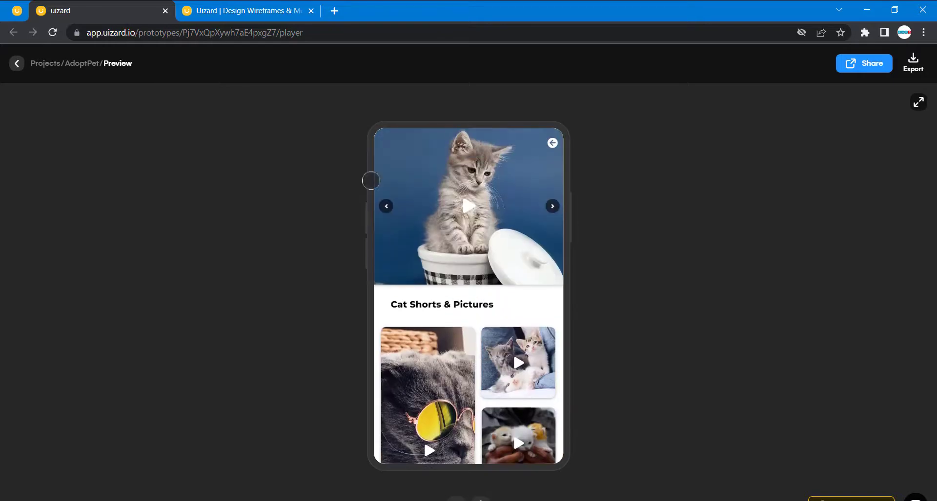
# - Return to the AdoptPet editor and delete the blank cat gallery screen next to the own dog screen
pyautogui.click(20, 8)
pyautogui.scroll(-8, 435, 209)
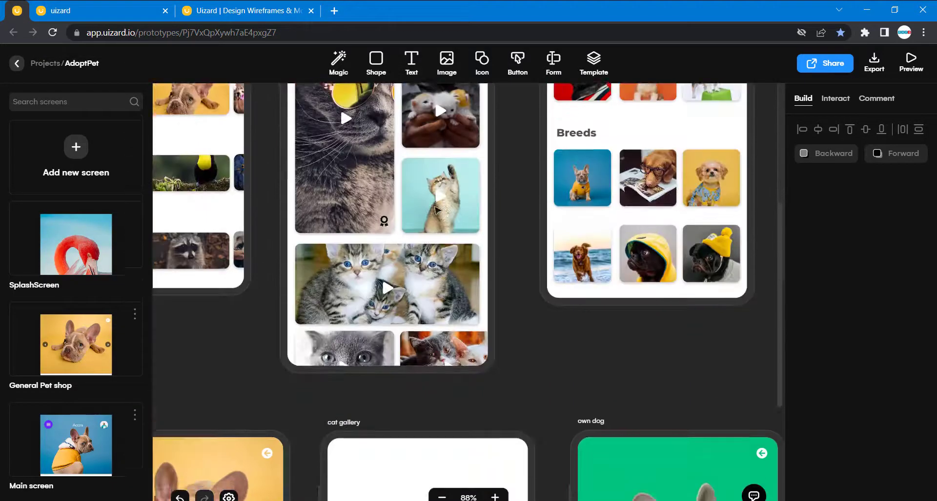
pyautogui.scroll(3, 463, 214)
pyautogui.scroll(-8, 458, 212)
pyautogui.scroll(1, 458, 212)
pyautogui.click(344, 195)
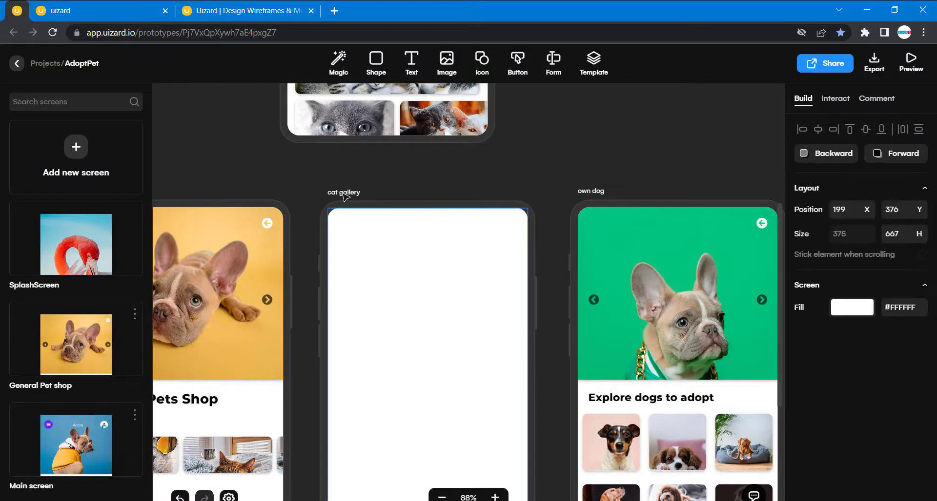
pyautogui.press('Delete')
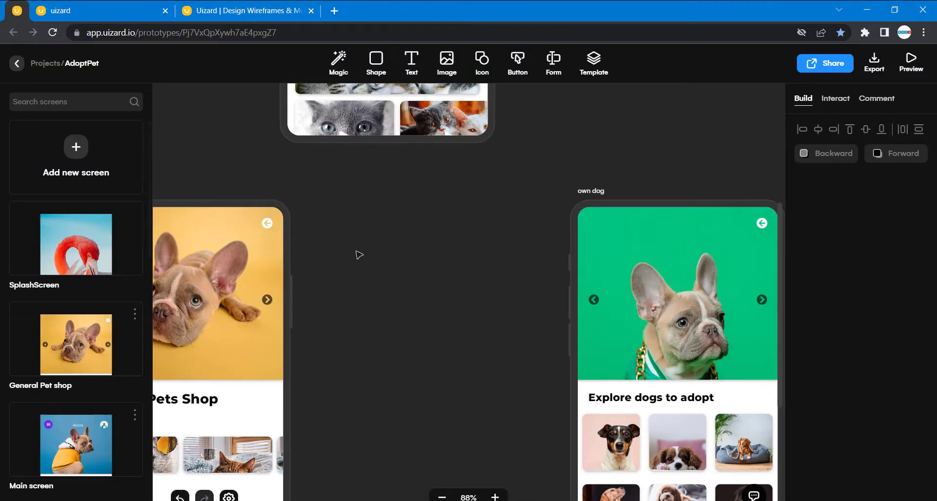
# - Duplicate the General shop screen into the empty space beside the own dog screen
pyautogui.hscroll(-5, 359, 254)
pyautogui.click(364, 193)
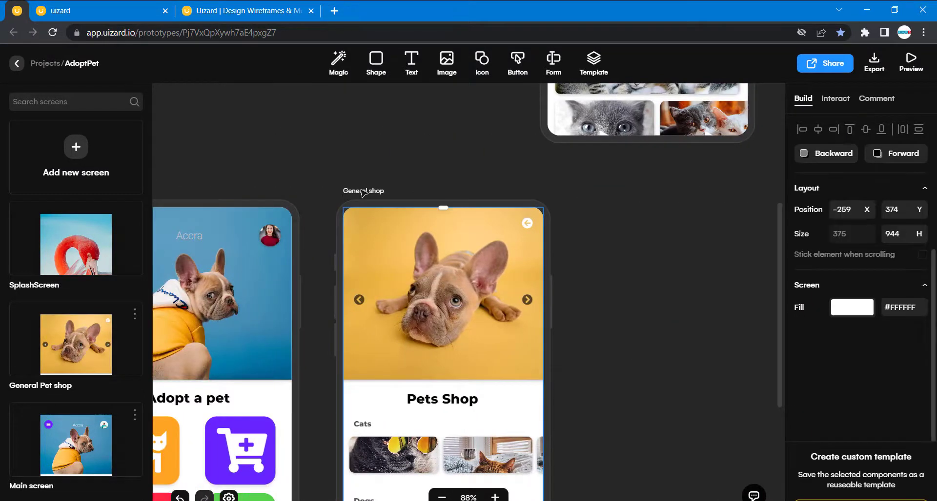
pyautogui.moveTo(364, 193); pyautogui.dragTo(390, 187)
# - Rename the duplicated General shop screen as shorts
pyautogui.doubleClick(382, 191)
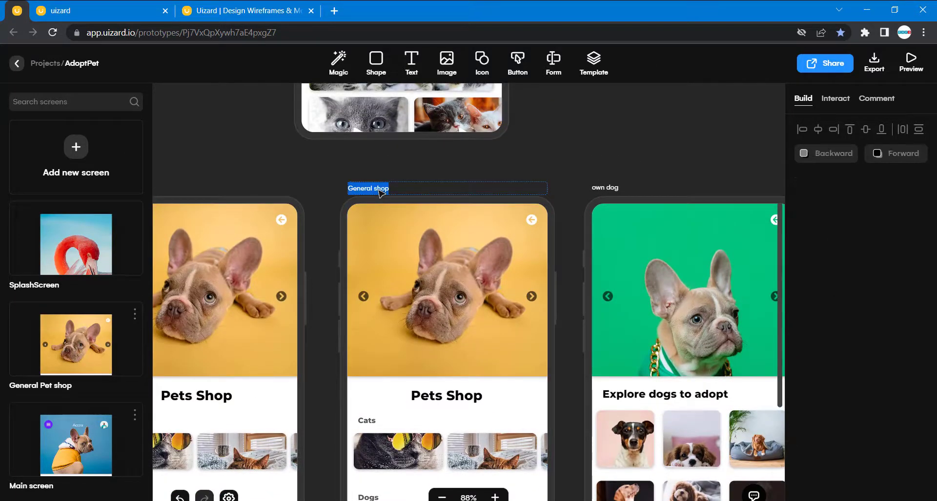
pyautogui.write('short')
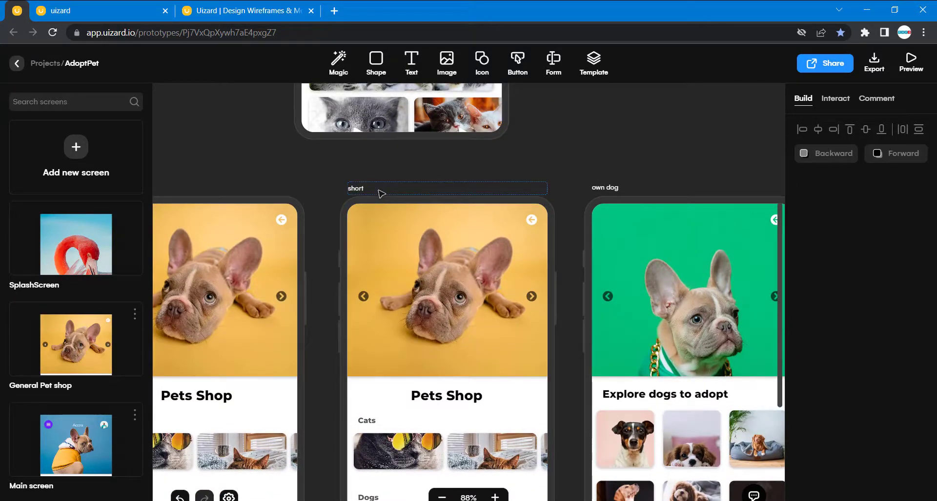
pyautogui.write('s')
pyautogui.click(326, 184)
# - Replace the header image of the shorts screen with the Unsplash photo of a cat raising its paw, searching for "cat"
pyautogui.scroll(-10, 326, 183)
pyautogui.scroll(5, 418, 155)
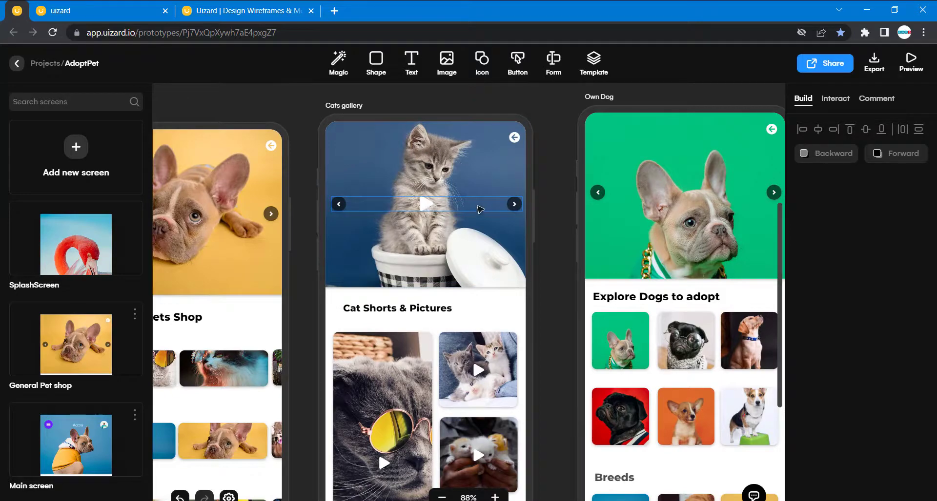
pyautogui.scroll(-8, 484, 191)
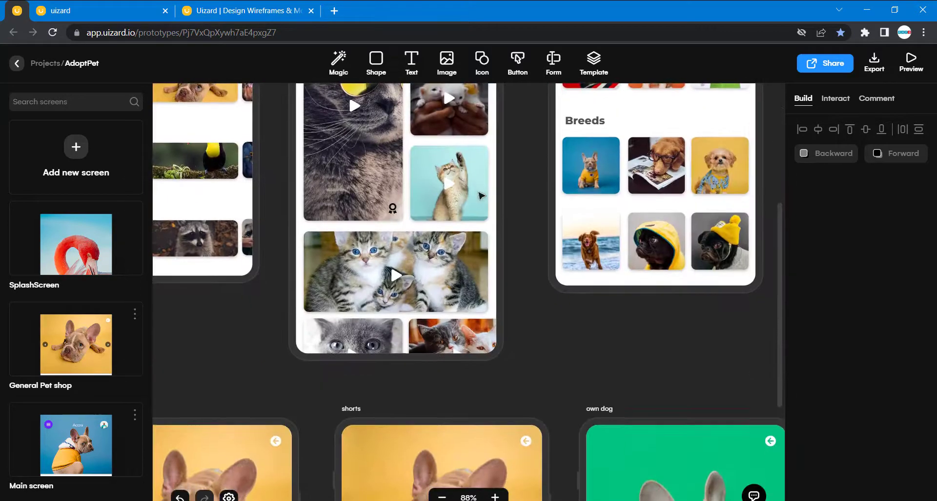
pyautogui.scroll(6, 483, 194)
pyautogui.scroll(-8, 478, 194)
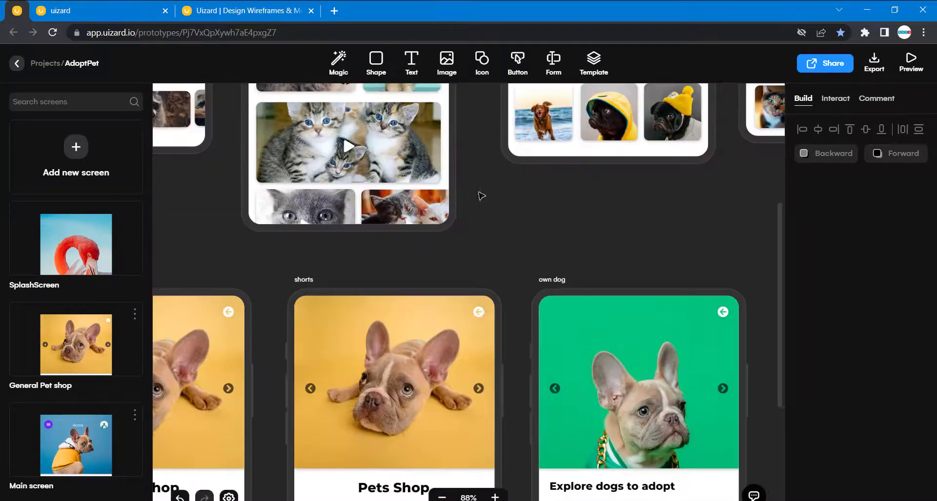
pyautogui.click(454, 335)
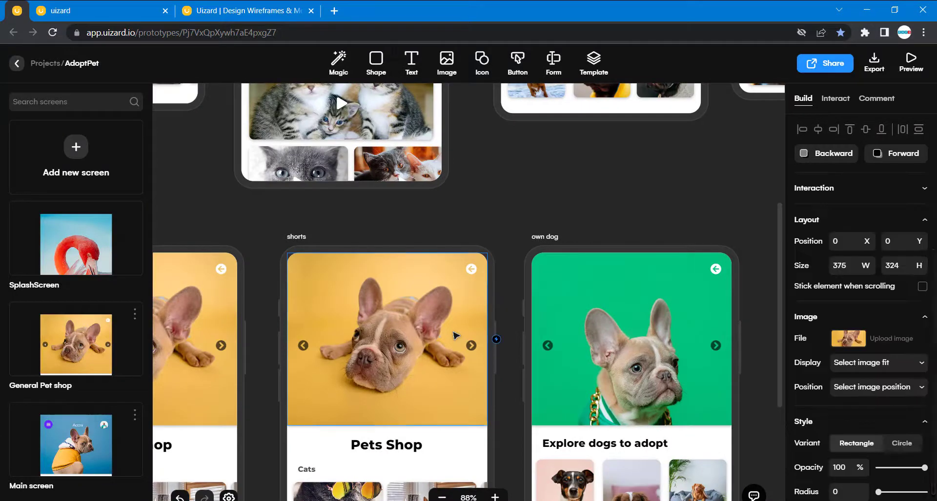
pyautogui.click(848, 338)
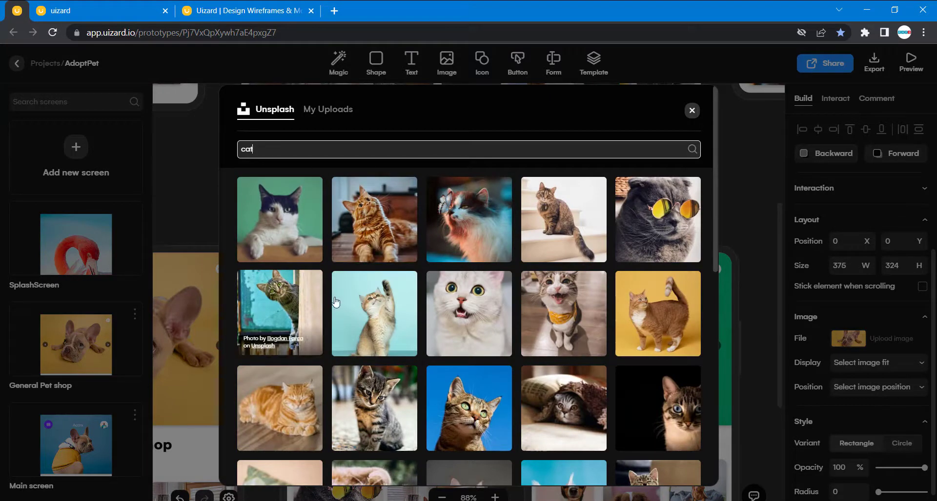
pyautogui.click(377, 307)
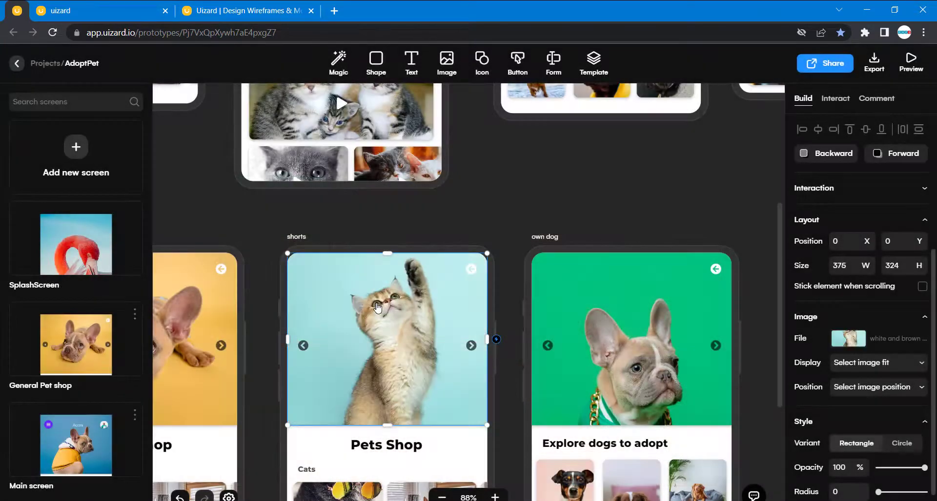
pyautogui.click(498, 203)
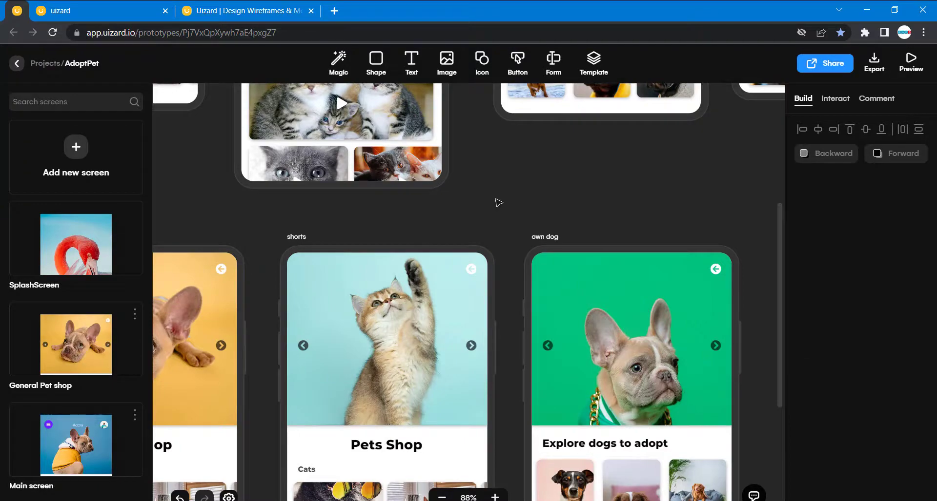
# - Try to replace the Pets Shop heading on the shorts screen with "Cats shorts &"
pyautogui.scroll(-5, 497, 202)
pyautogui.scroll(10, 497, 202)
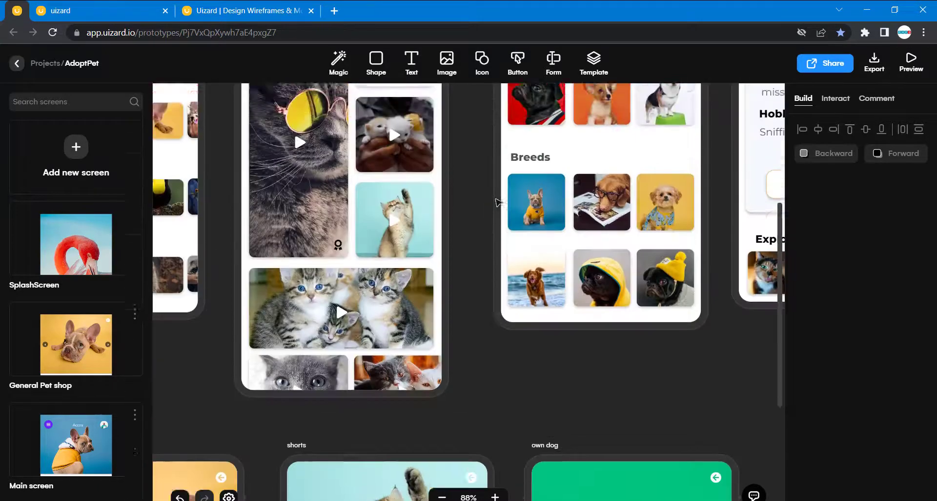
pyautogui.scroll(2, 497, 203)
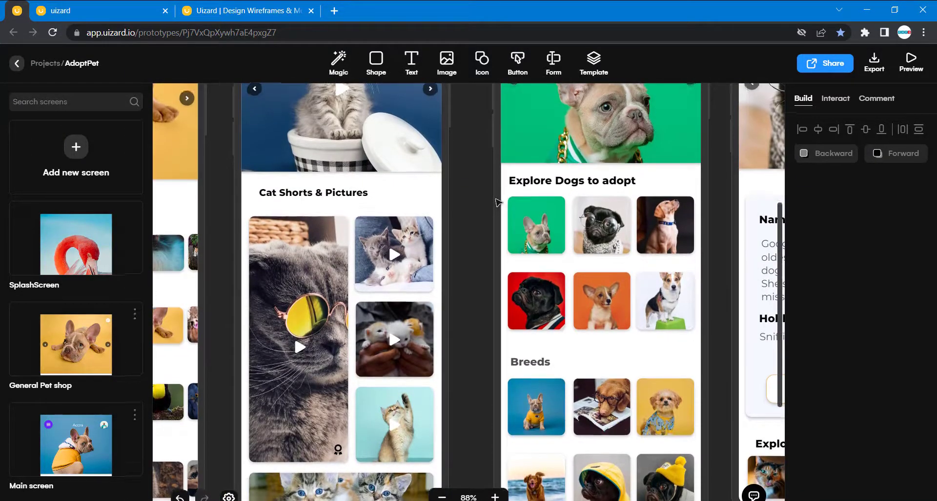
pyautogui.scroll(-4, 497, 202)
pyautogui.scroll(-5, 498, 203)
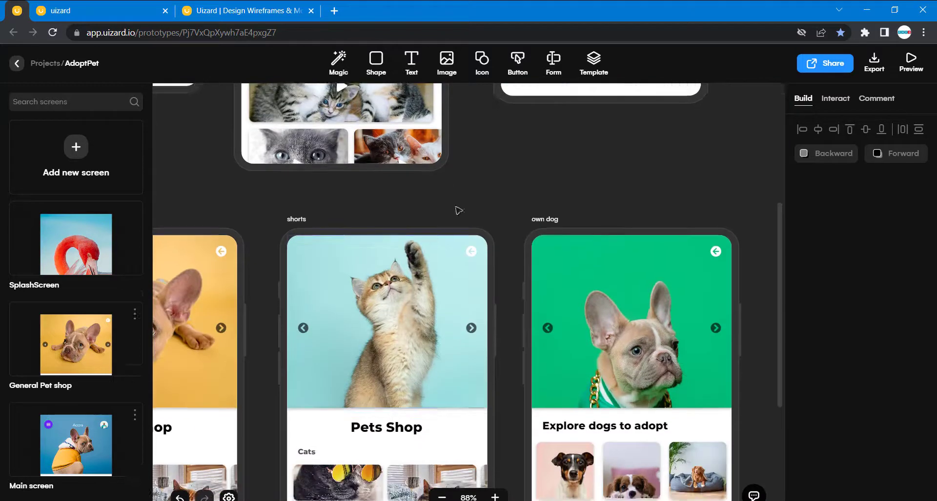
pyautogui.click(393, 427)
pyautogui.doubleClick(393, 427)
pyautogui.write('C')
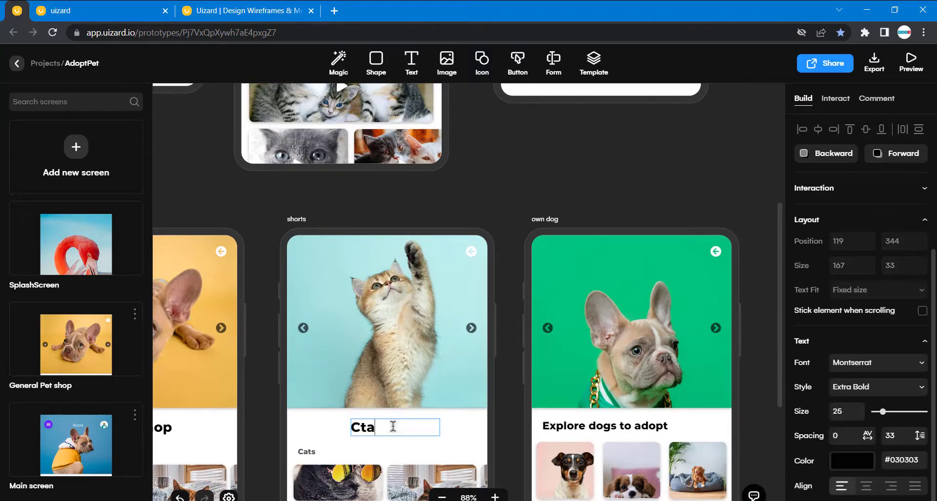
pyautogui.write('ats shorts &')
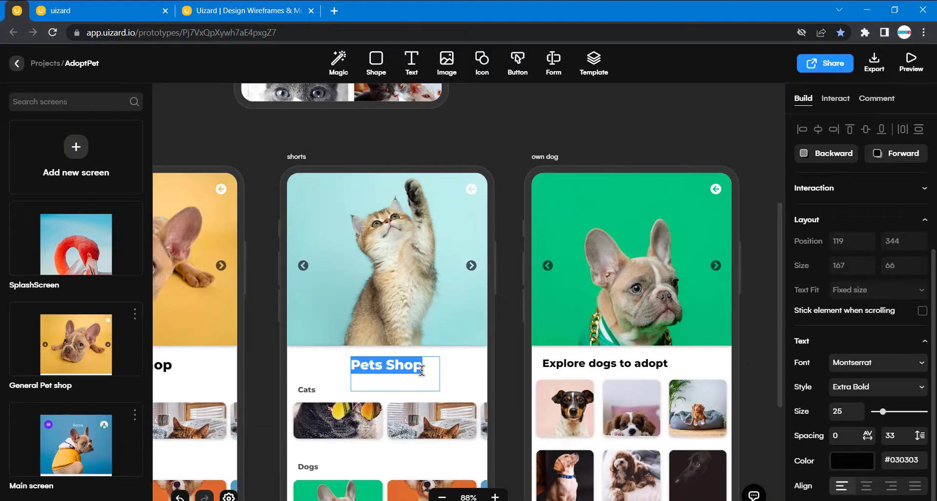
# - Change the Pets Shop heading on the shorts screen to "Cats shorts"
pyautogui.write('C')
pyautogui.write('Cats s')
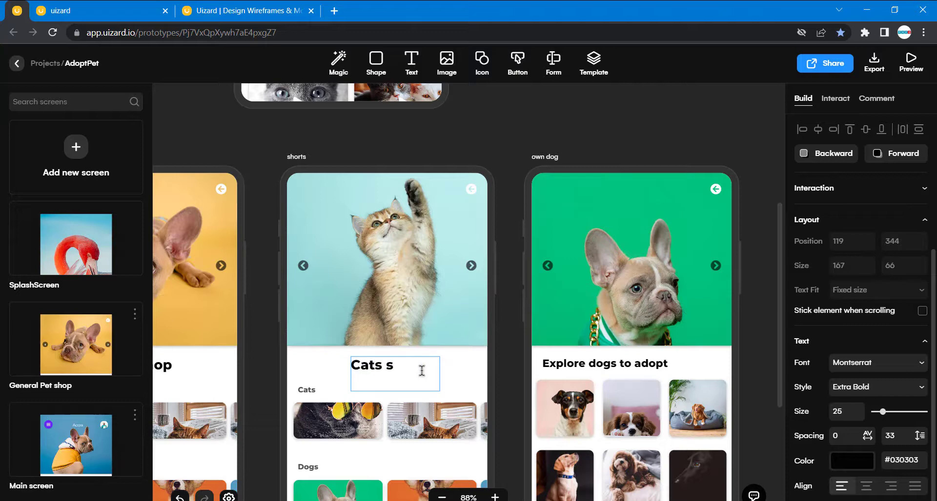
pyautogui.write('horts')
pyautogui.click(501, 173)
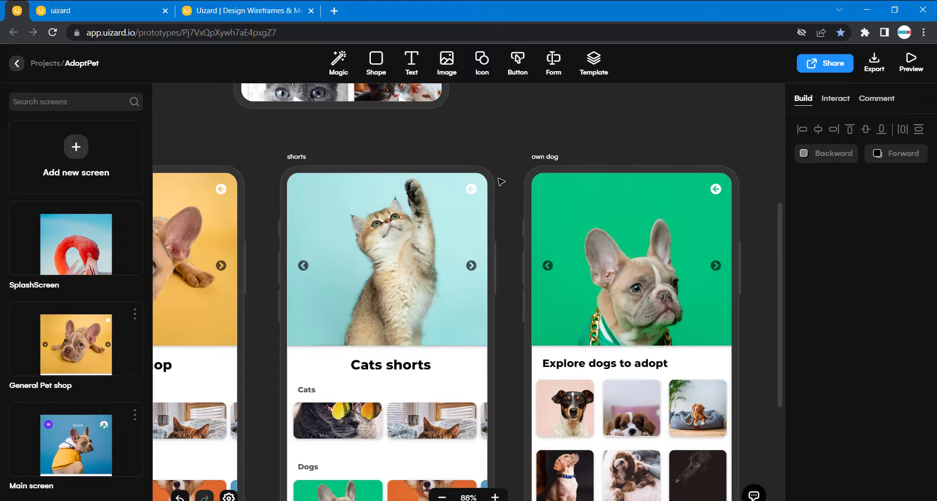
# - Shrink the Cats shorts heading's box to a height of about 34 and move it to about X 21, Y 344
pyautogui.scroll(10, 501, 181)
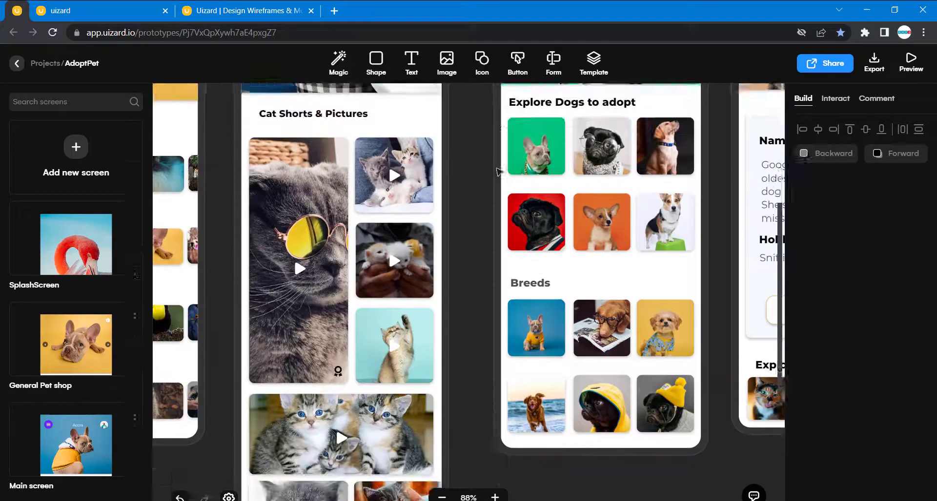
pyautogui.scroll(-7, 500, 196)
pyautogui.scroll(-3, 498, 378)
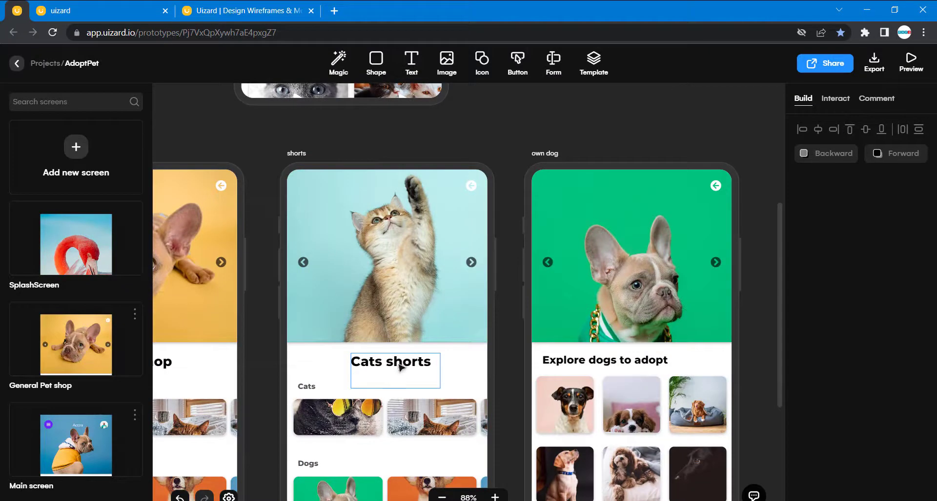
pyautogui.click(404, 372)
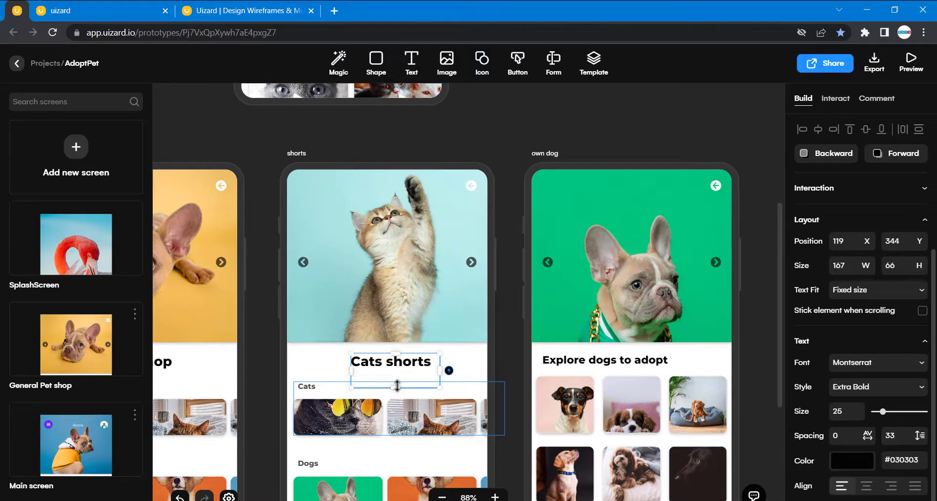
pyautogui.moveTo(397, 386); pyautogui.dragTo(350, 368)
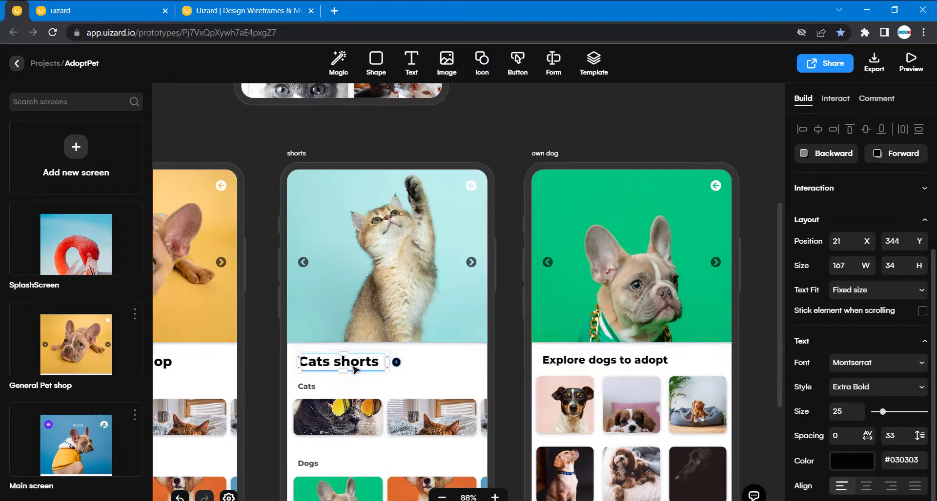
pyautogui.click(497, 384)
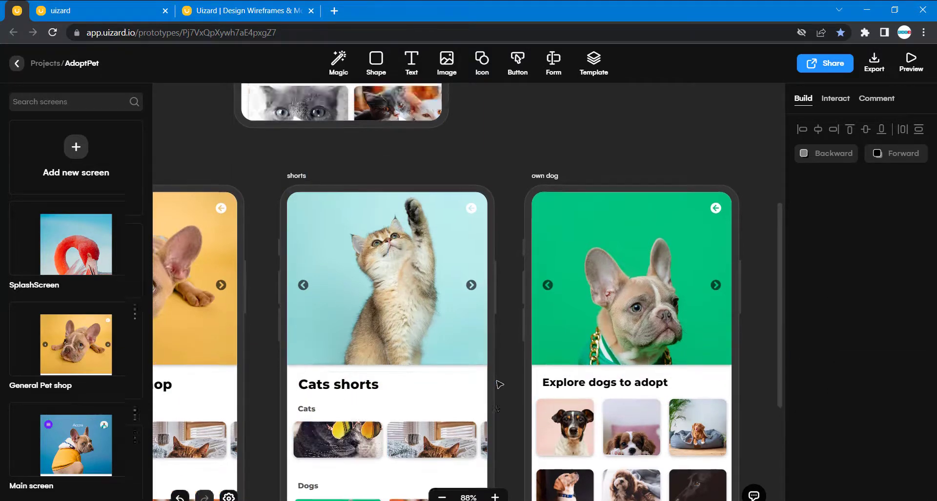
# - Delete the Racoons, Birds and Dogs sections from the shorts screen
pyautogui.scroll(4, 497, 384)
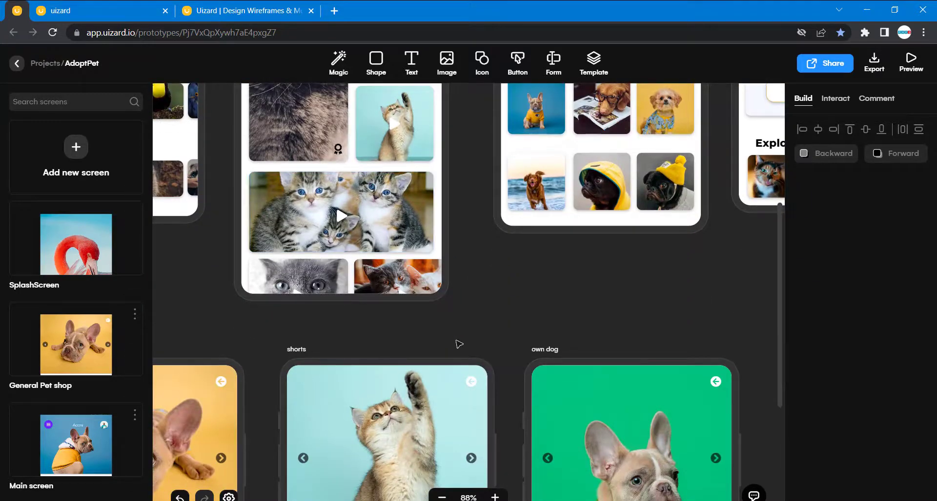
pyautogui.scroll(-10, 310, 241)
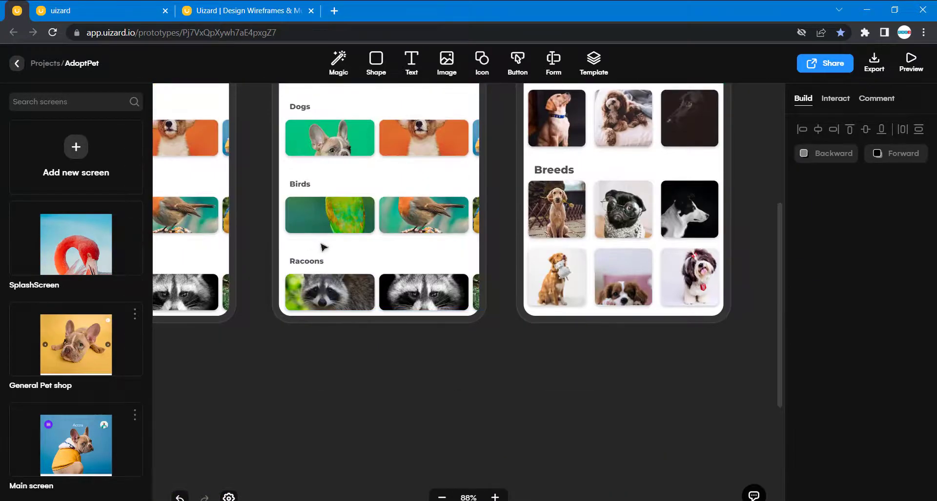
pyautogui.click(323, 256)
pyautogui.press('Delete')
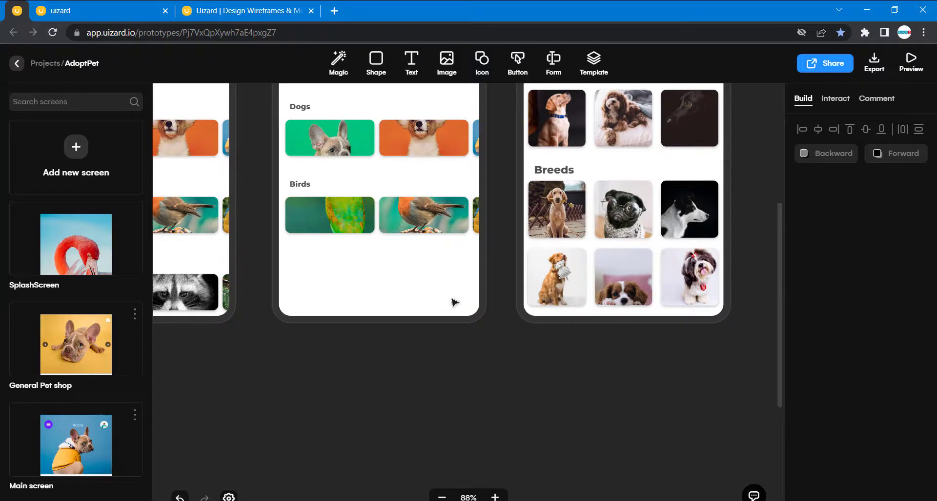
pyautogui.scroll(2, 454, 302)
pyautogui.moveTo(461, 338); pyautogui.dragTo(342, 229)
pyautogui.press('Delete')
pyautogui.scroll(6, 335, 225)
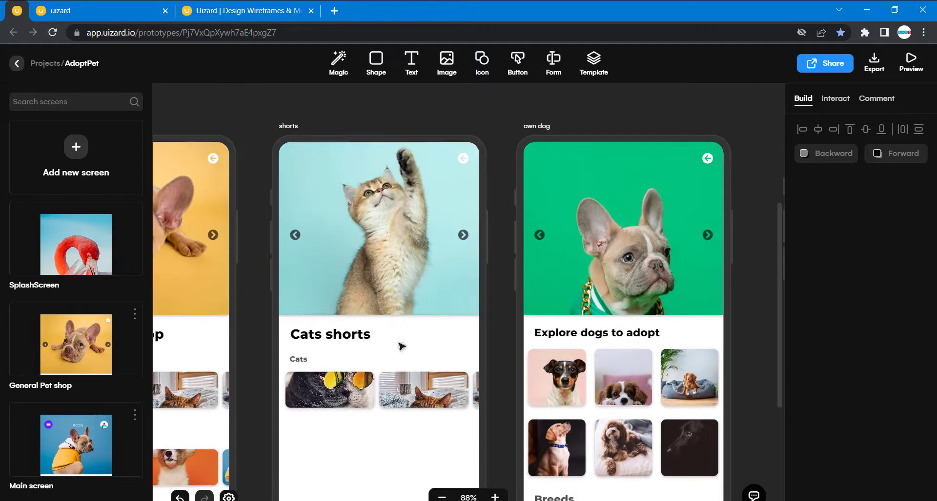
# - Delete the second and third pictures of the Cats row on the shorts screen, keeping the cat with sunglasses
pyautogui.click(418, 384)
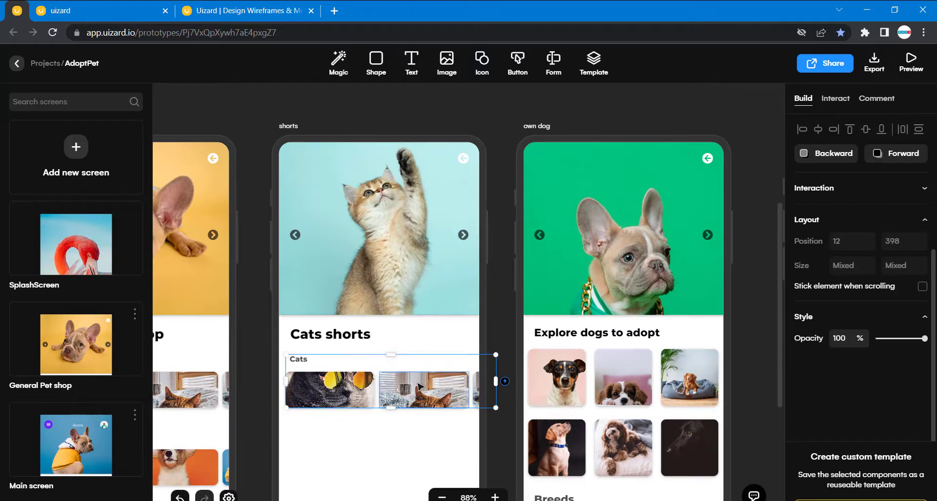
pyautogui.click(420, 387)
pyautogui.press('Delete')
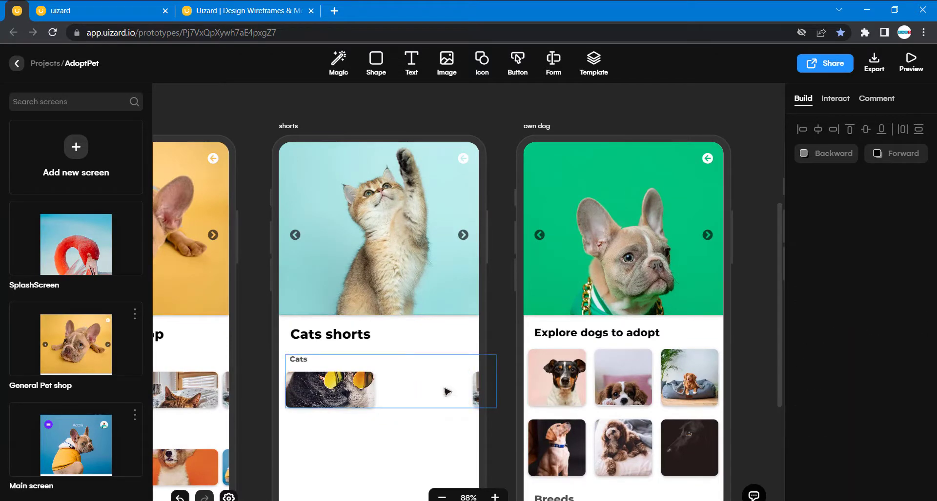
pyautogui.click(474, 396)
pyautogui.click(475, 396)
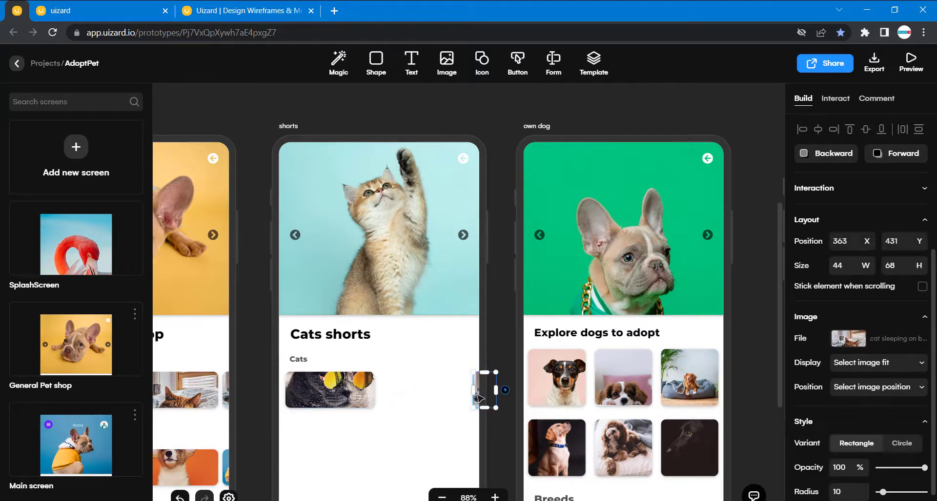
pyautogui.press('Delete')
# - Delete the Cats label above the remaining picture on the shorts screen
pyautogui.scroll(-1, 479, 400)
pyautogui.scroll(-10, 480, 399)
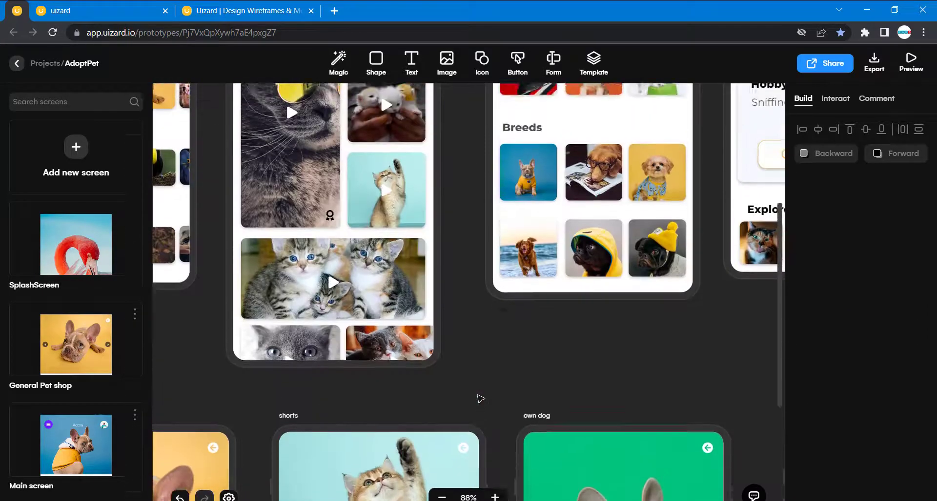
pyautogui.scroll(8, 477, 390)
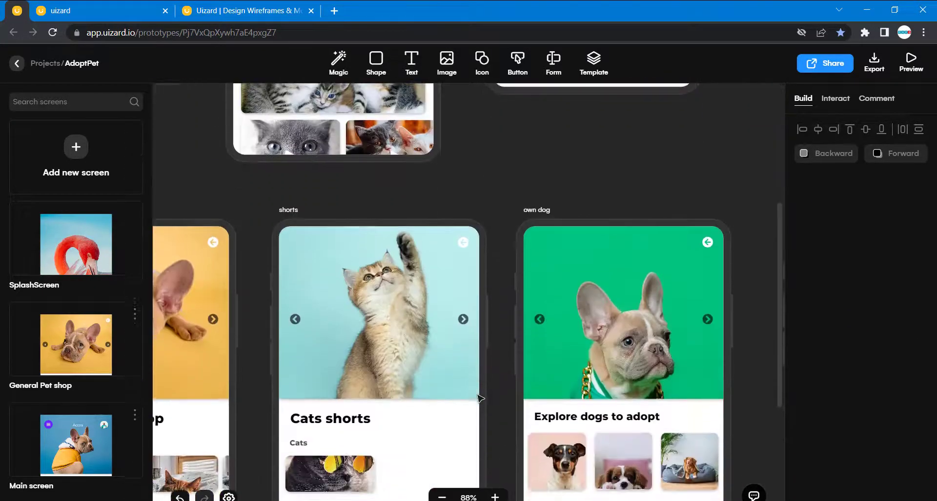
pyautogui.scroll(-4, 468, 385)
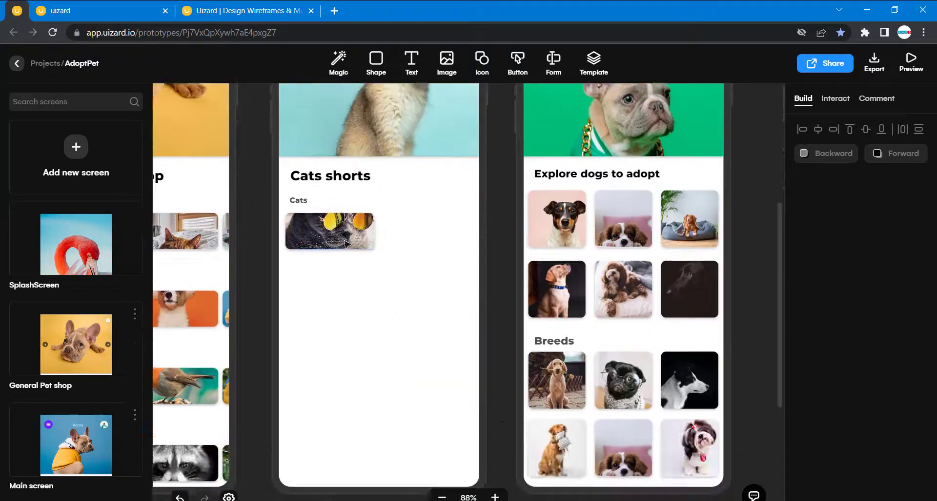
pyautogui.click(304, 201)
pyautogui.click(303, 201)
pyautogui.press('Delete')
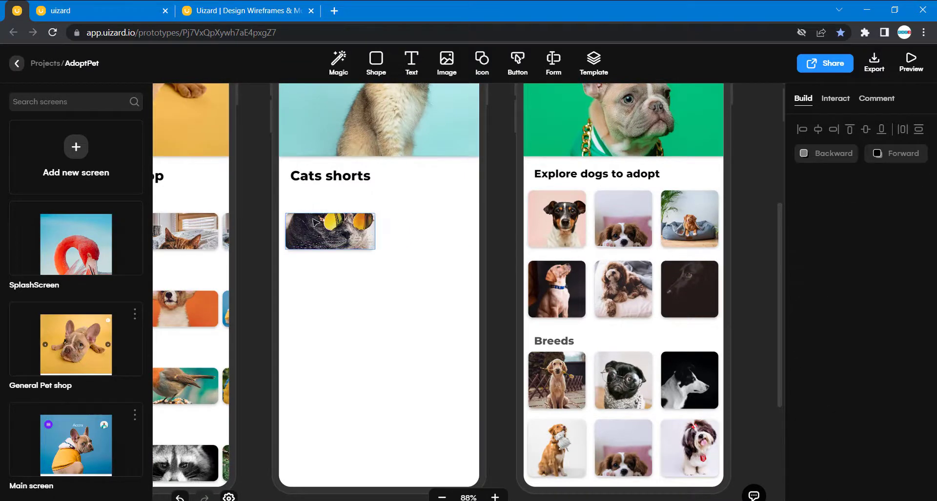
# - Resize the sunglasses cat image on the shorts screen to 186 wide and 467 high, following its counterpart in the Cats gallery
pyautogui.click(315, 223)
pyautogui.scroll(8, 320, 229)
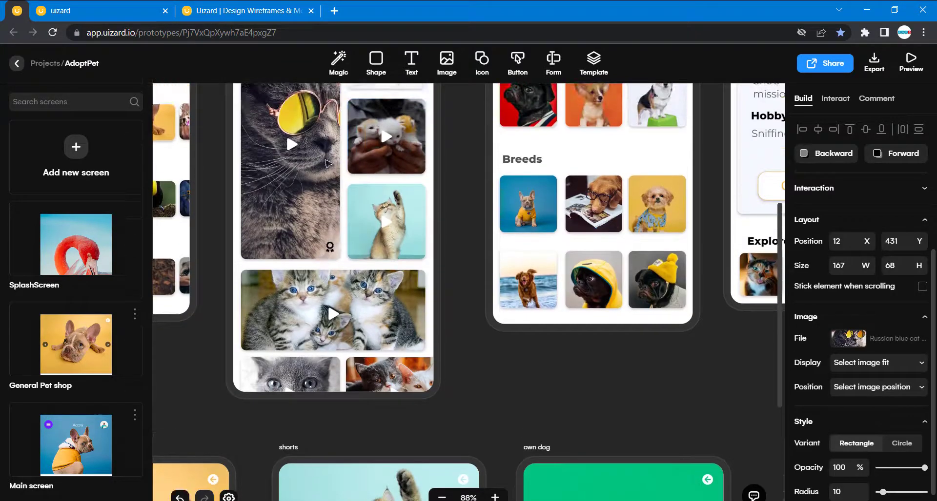
pyautogui.click(318, 166)
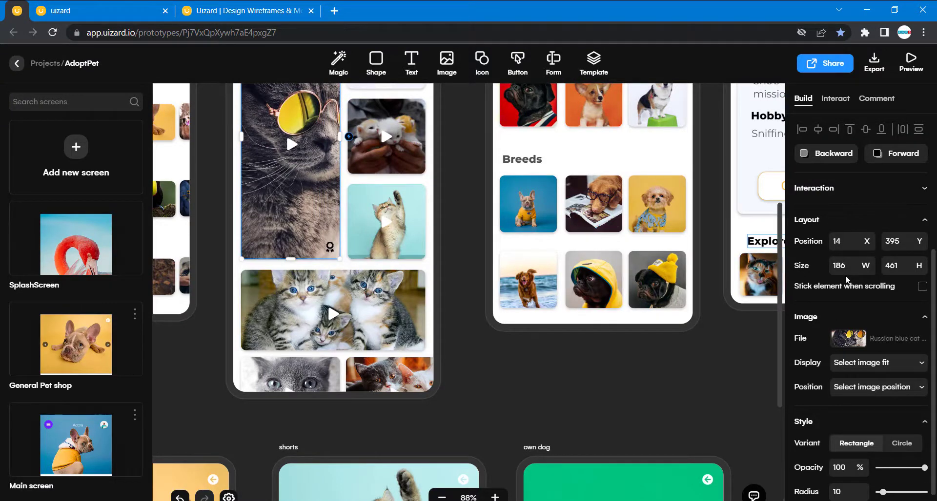
pyautogui.scroll(-7, 385, 254)
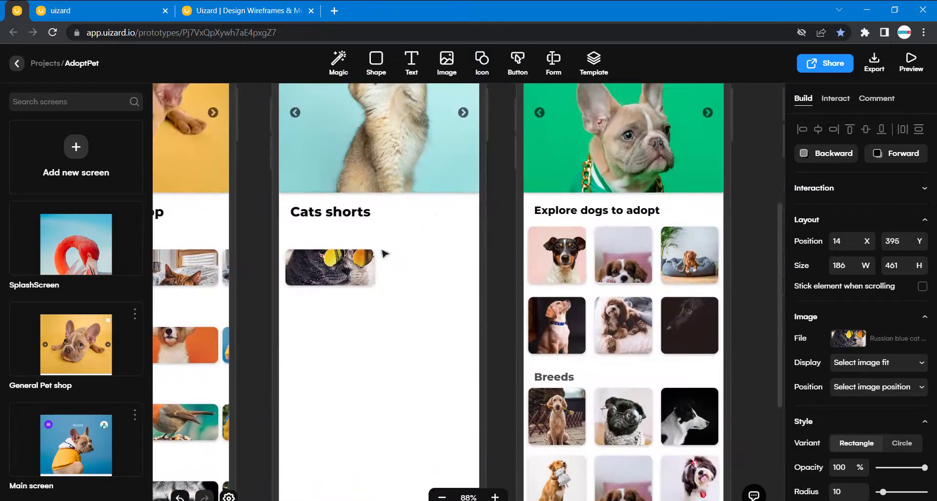
pyautogui.click(371, 261)
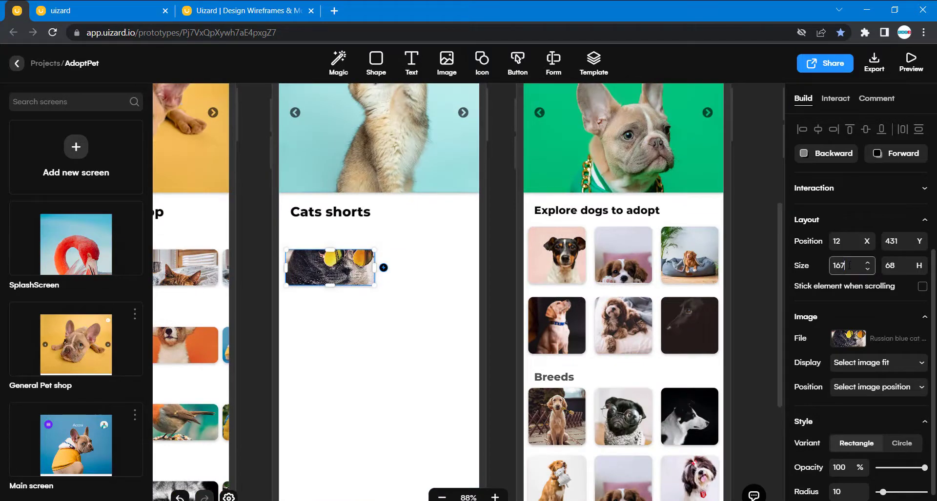
pyautogui.moveTo(849, 266); pyautogui.dragTo(792, 264)
pyautogui.write('1')
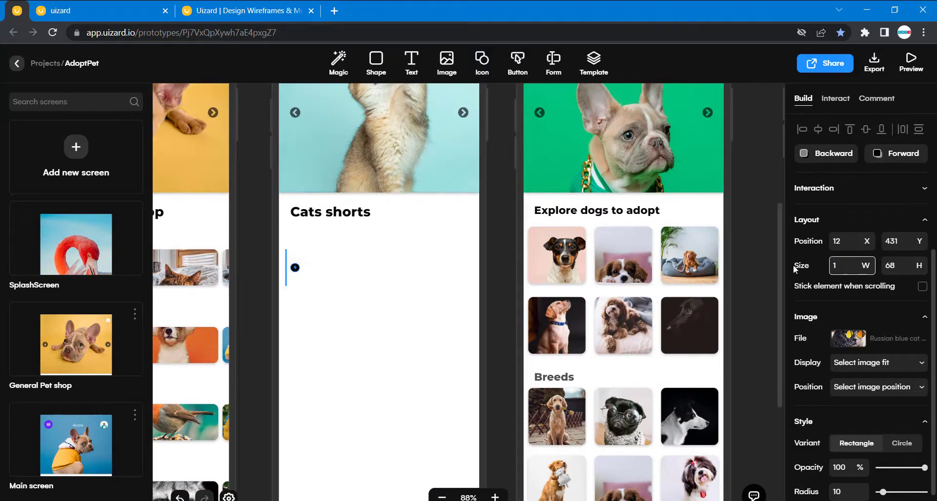
pyautogui.write('86')
pyautogui.press('Tab')
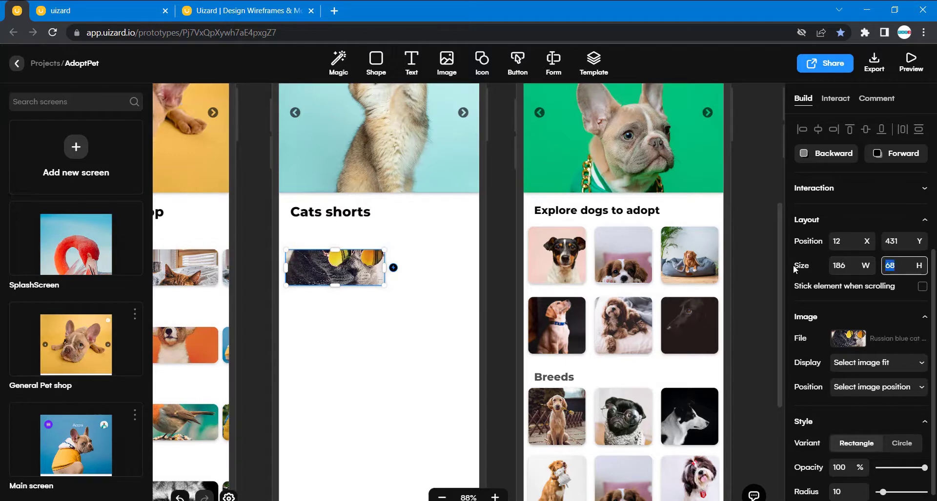
pyautogui.write('467')
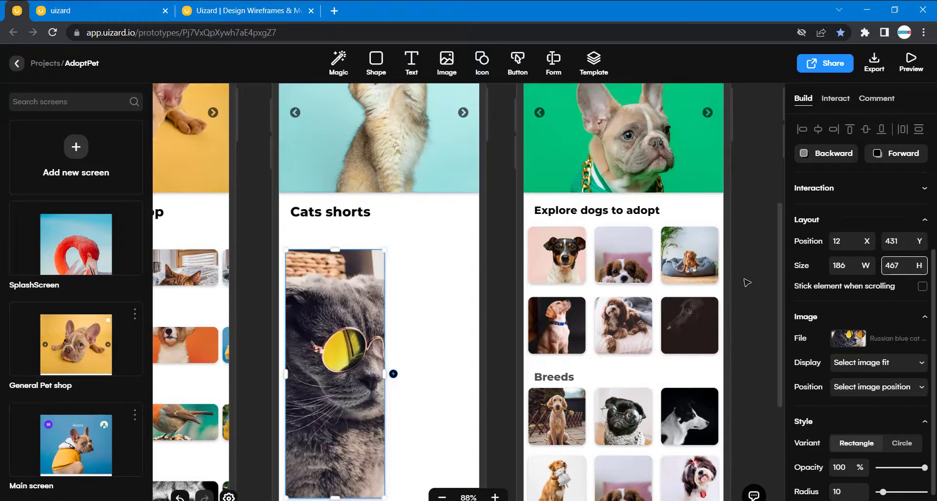
pyautogui.press('Escape')
# - Move the tall sunglasses cat image up to just below the Cats shorts heading
pyautogui.scroll(-3, 359, 372)
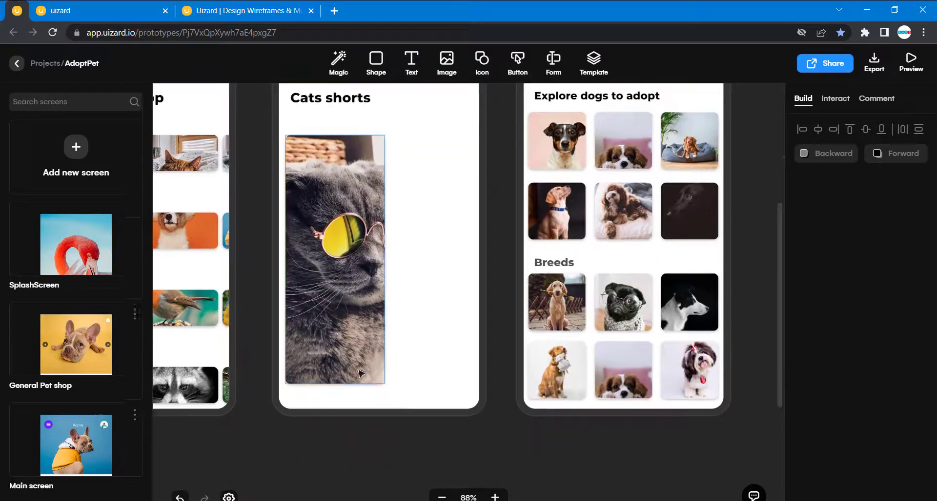
pyautogui.scroll(3, 351, 275)
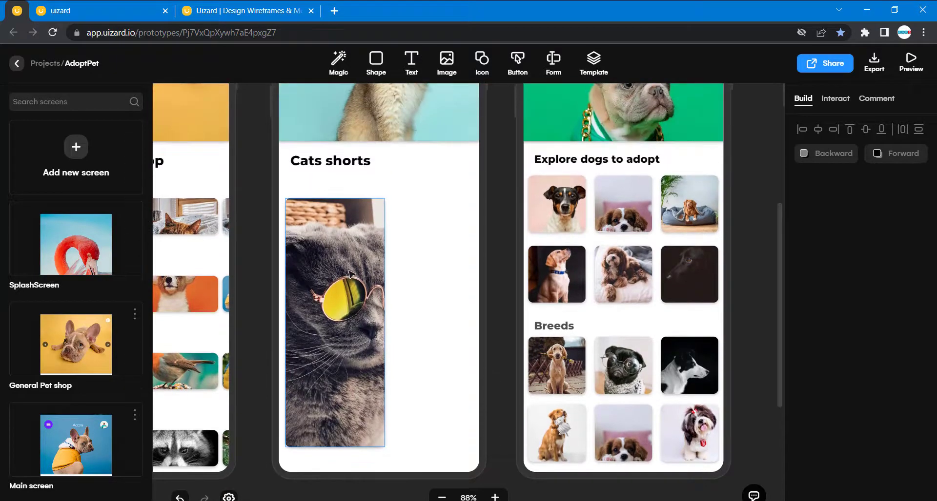
pyautogui.click(351, 287)
pyautogui.moveTo(349, 288); pyautogui.dragTo(352, 276)
pyautogui.click(444, 293)
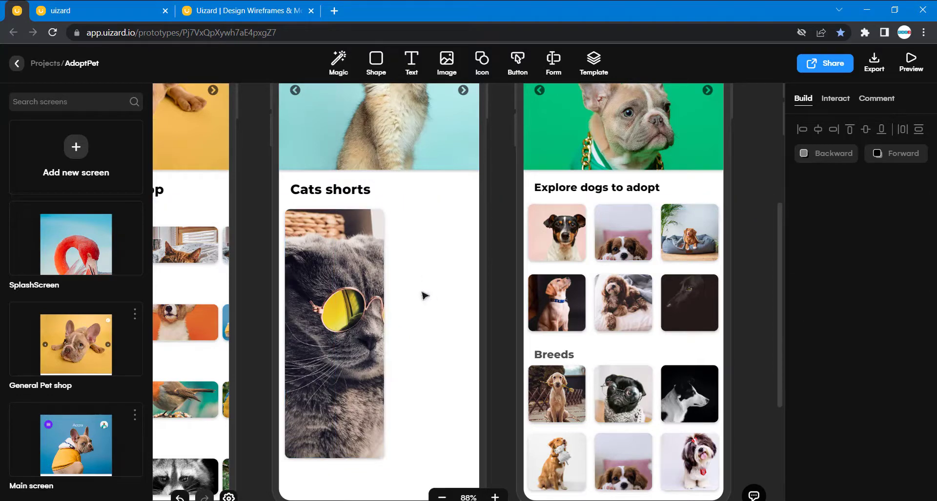
# - Add a Play icon, found by searching for "play", onto the sunglasses cat image at about X 94, Y 622
pyautogui.scroll(1, 425, 296)
pyautogui.click(481, 61)
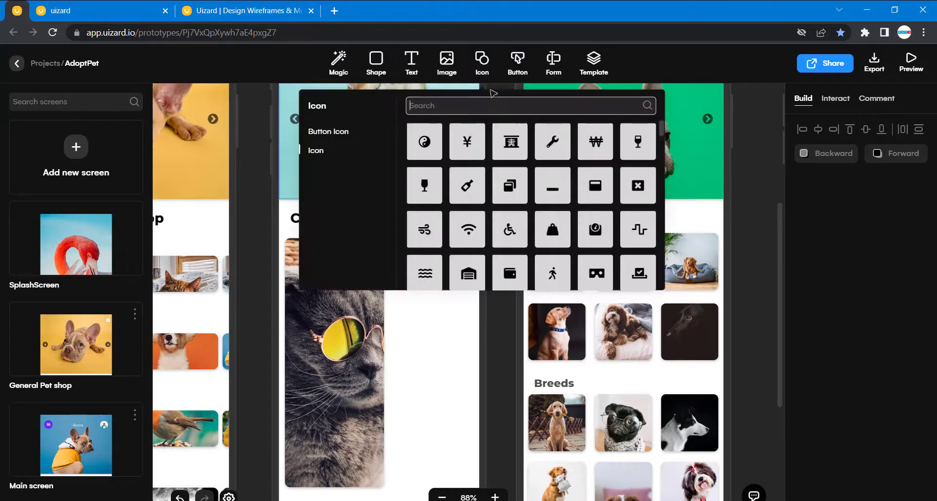
pyautogui.write('play')
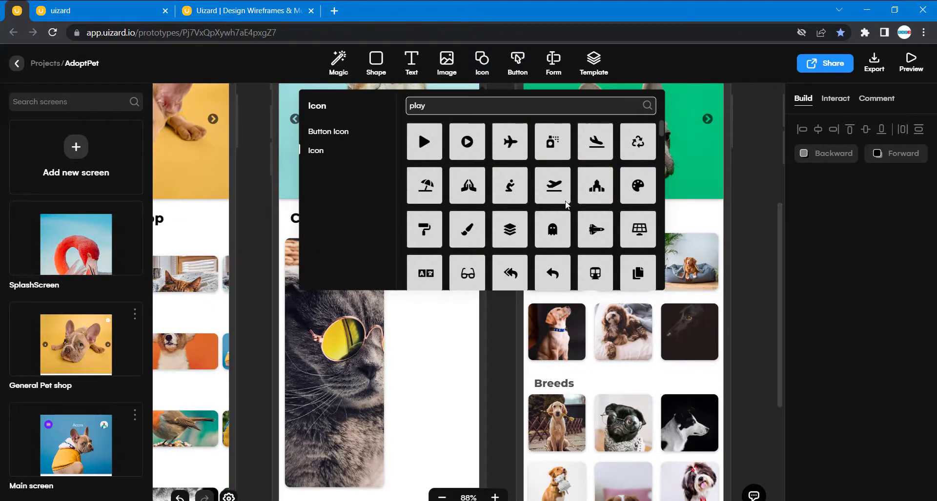
pyautogui.scroll(-1, 508, 235)
pyautogui.scroll(1, 507, 234)
pyautogui.click(424, 141)
pyautogui.moveTo(433, 185); pyautogui.dragTo(334, 363)
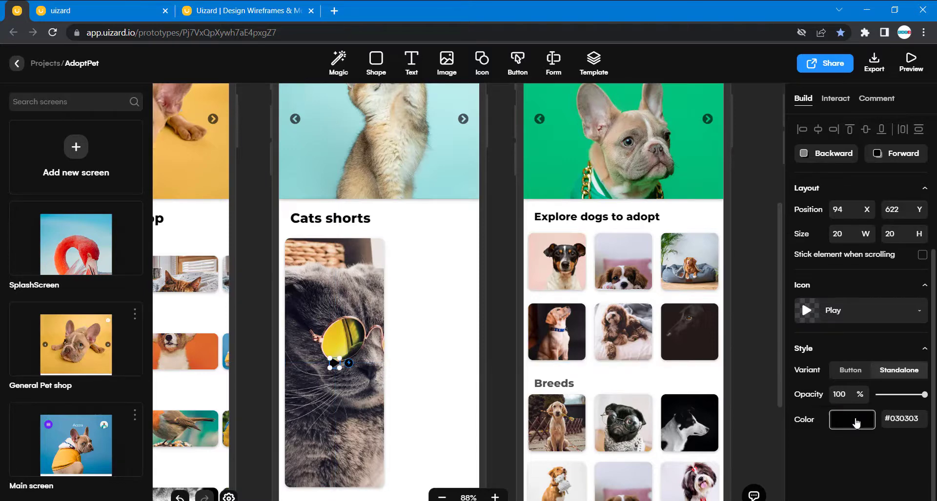
# - Set the Play icon's color to white, #FFFFFF
pyautogui.click(854, 422)
pyautogui.click(859, 397)
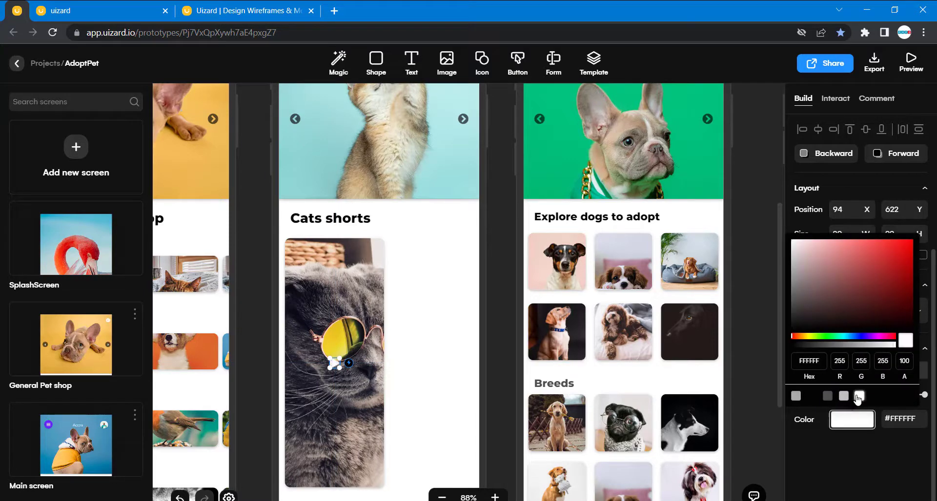
pyautogui.click(769, 397)
# - Examine the picture layout of the finished Cats gallery screen and compare it with the shorts screen
pyautogui.hscroll(-3, 645, 418)
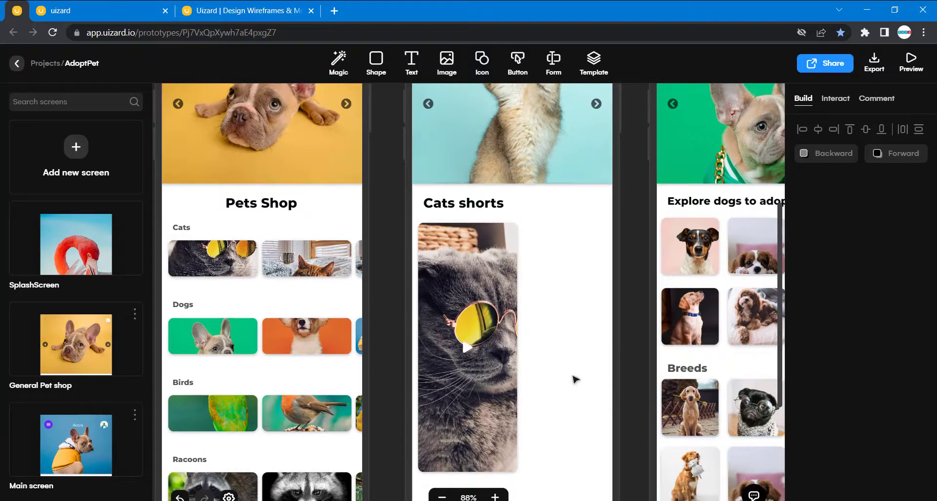
pyautogui.scroll(8, 575, 378)
pyautogui.scroll(5, 575, 379)
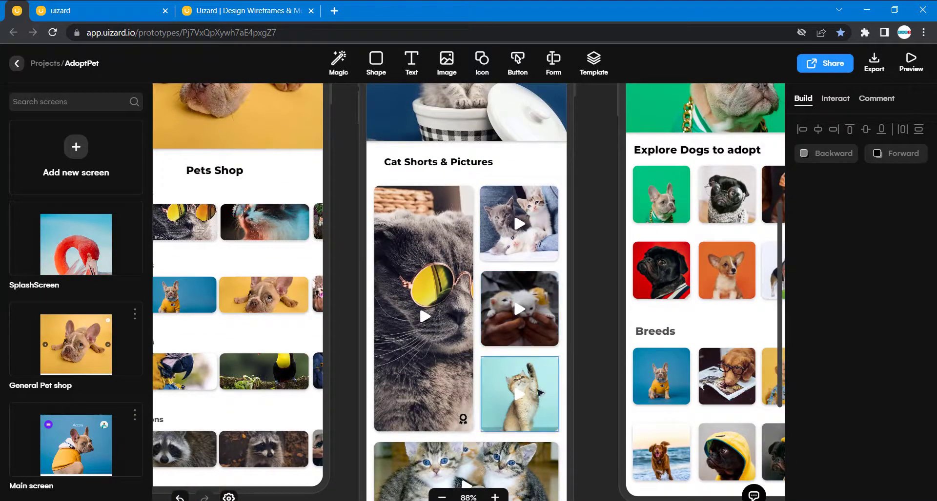
pyautogui.scroll(-3, 531, 434)
pyautogui.scroll(-10, 583, 443)
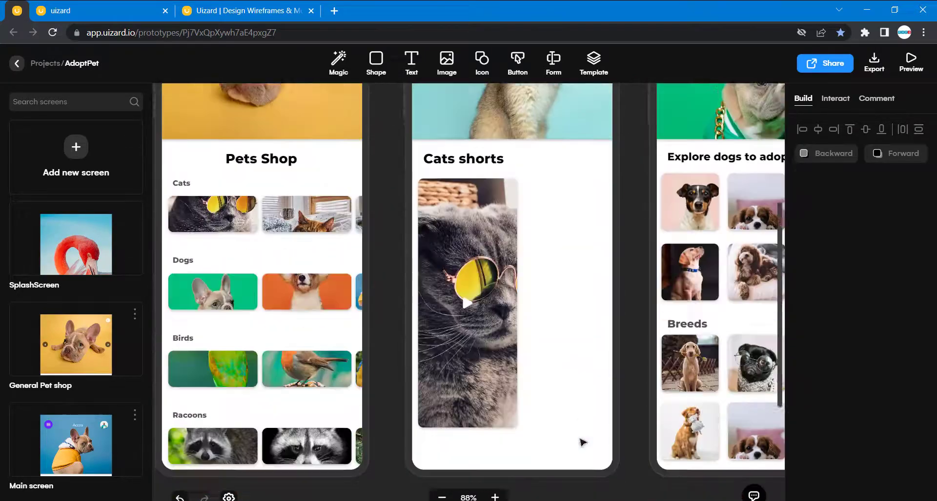
pyautogui.scroll(-10, 582, 442)
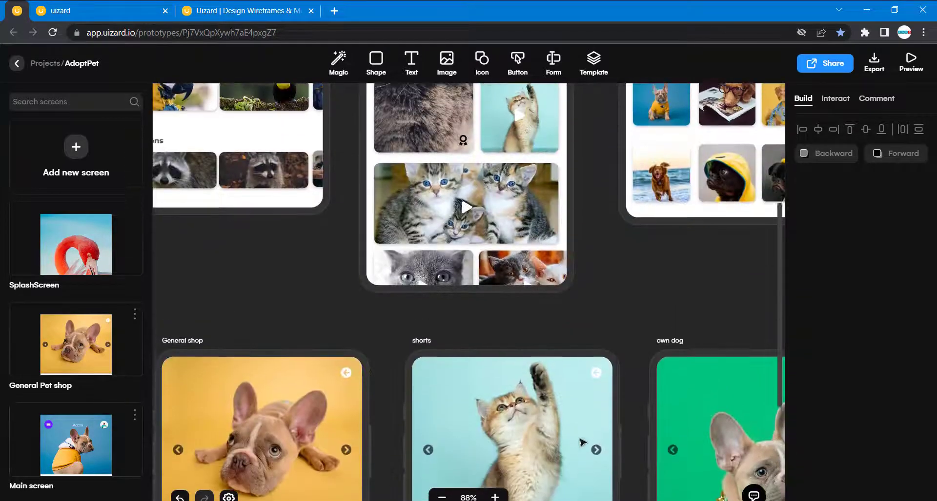
pyautogui.scroll(10, 582, 442)
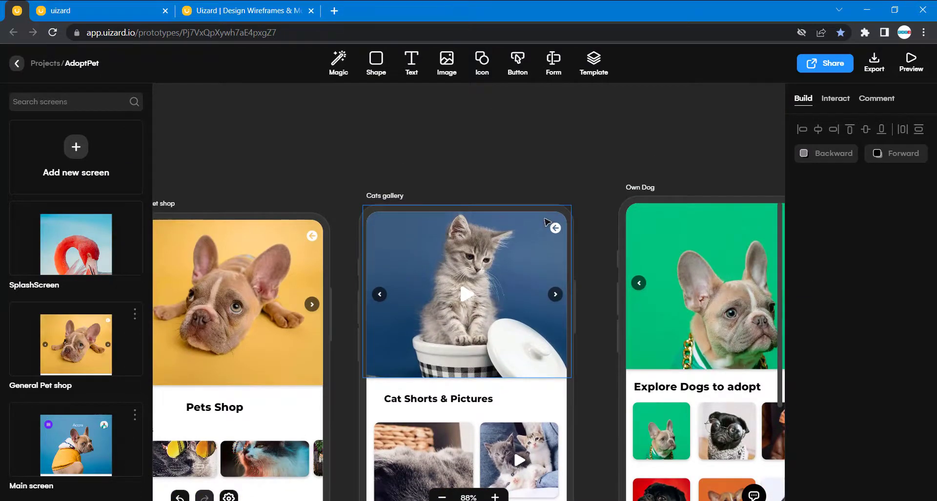
# - Set the shorts screen's height to 1105 to match the Cats gallery screen
pyautogui.click(545, 222)
pyautogui.scroll(-8, 555, 389)
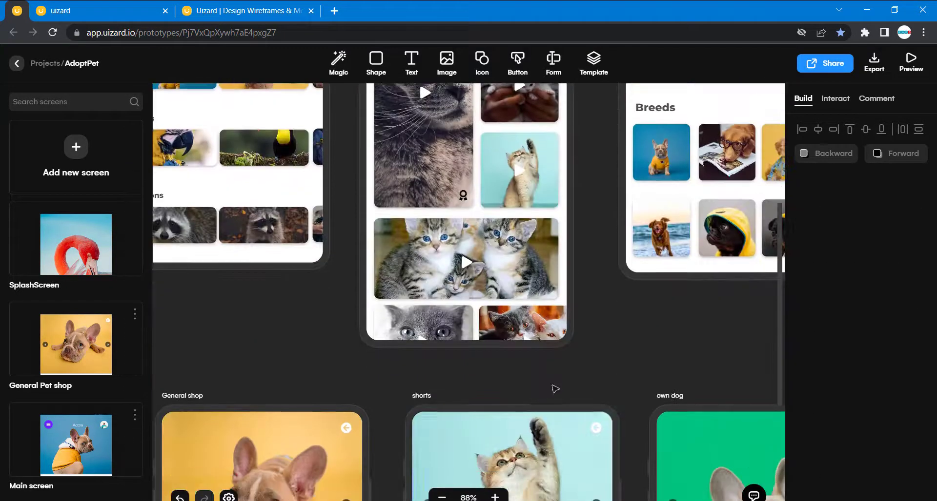
pyautogui.click(538, 347)
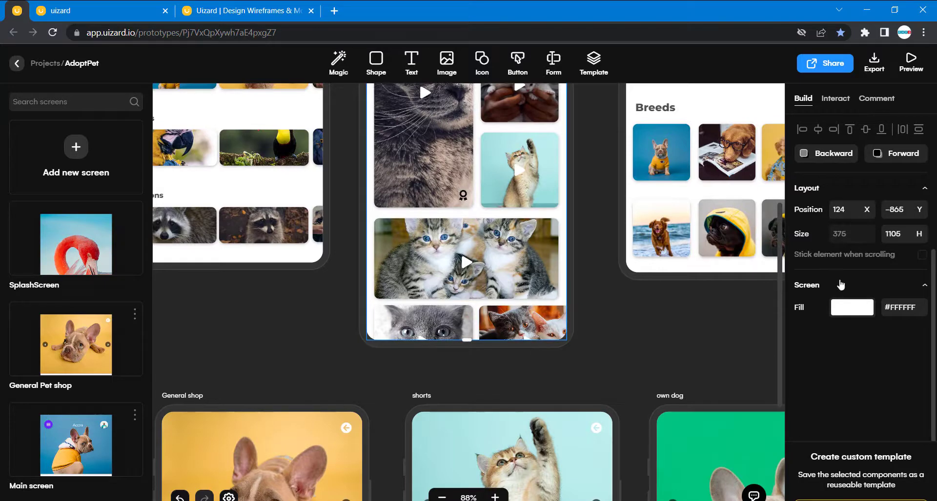
pyautogui.scroll(-14, 638, 378)
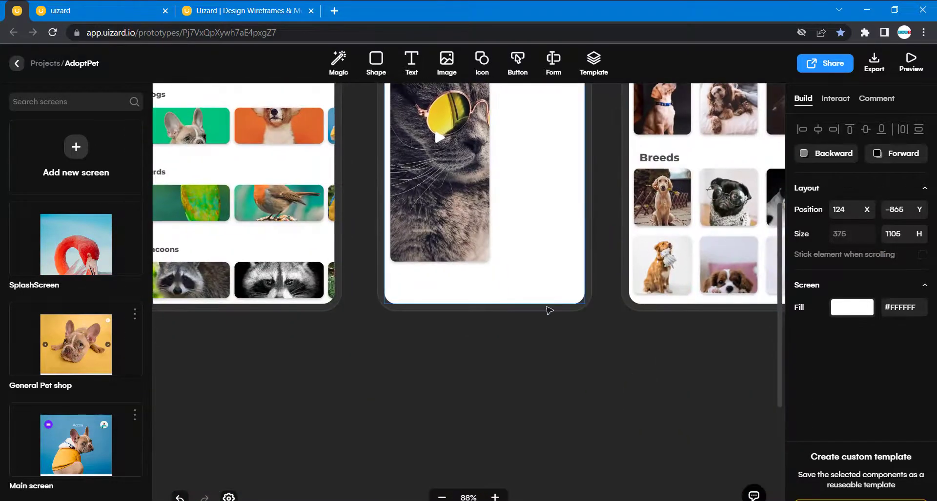
pyautogui.click(550, 308)
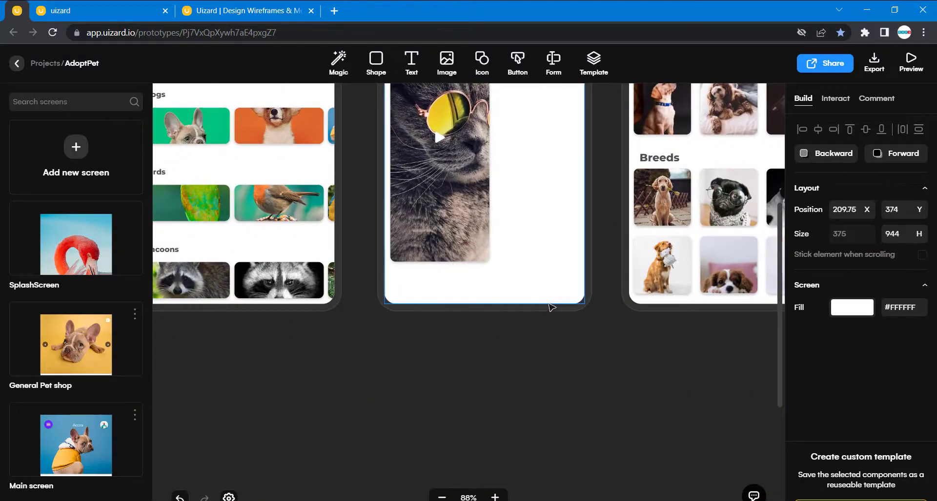
pyautogui.click(899, 229)
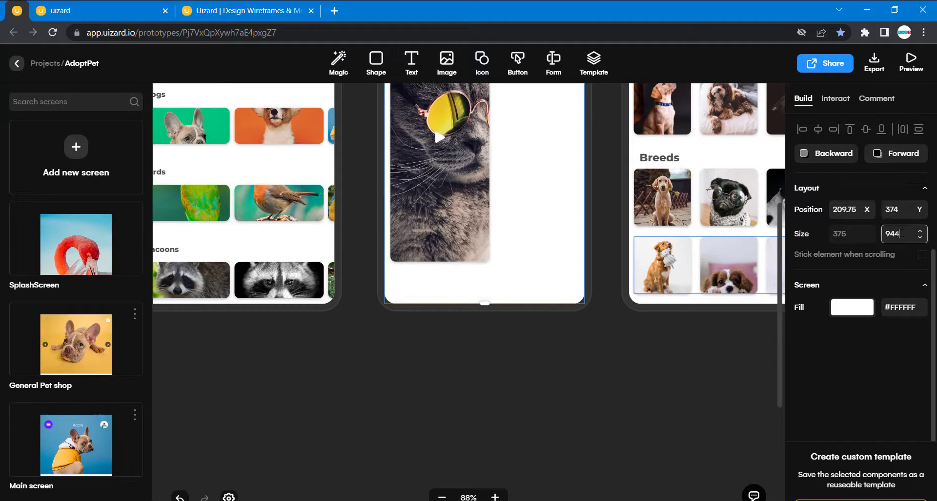
pyautogui.write('1105')
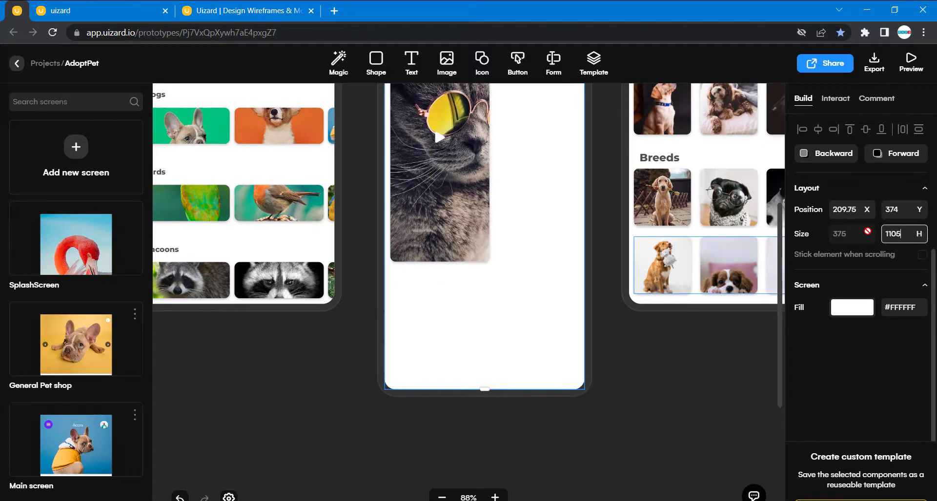
pyautogui.click(663, 359)
# - Duplicate the tall sunglasses cat image together with its Play icon and place the copy beside the original at about X 189, Y 390
pyautogui.scroll(-3, 662, 360)
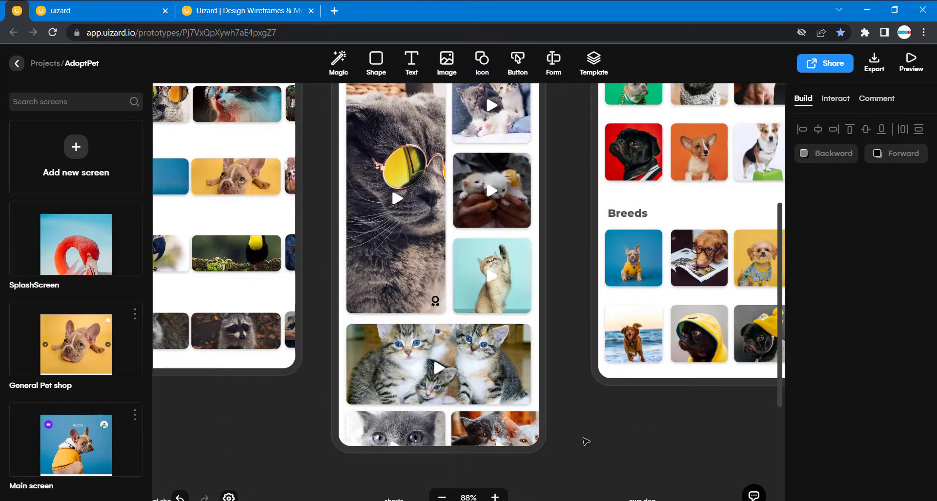
pyautogui.scroll(-4, 586, 441)
pyautogui.scroll(-8, 586, 441)
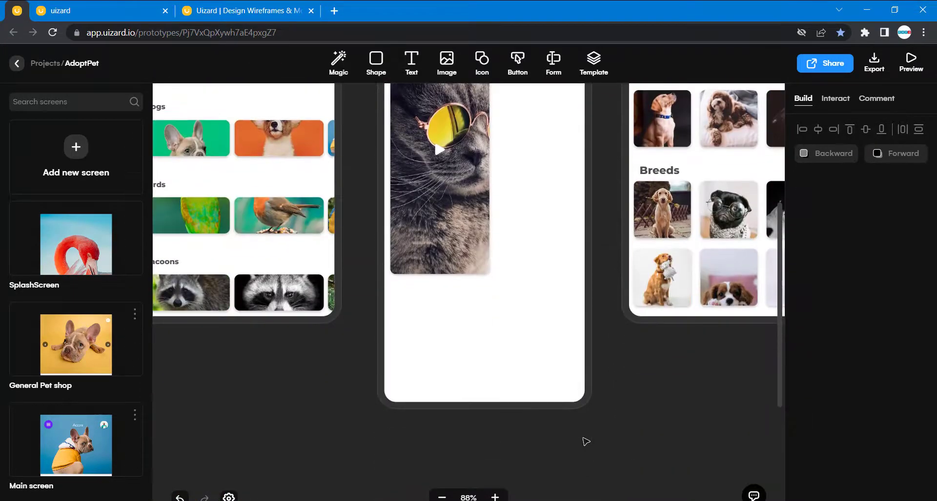
pyautogui.click(477, 232)
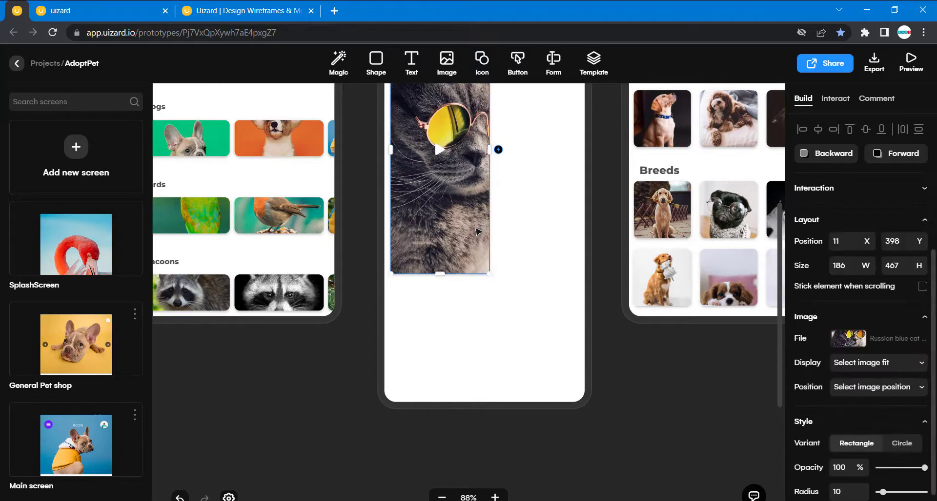
pyautogui.moveTo(518, 305); pyautogui.dragTo(424, 136)
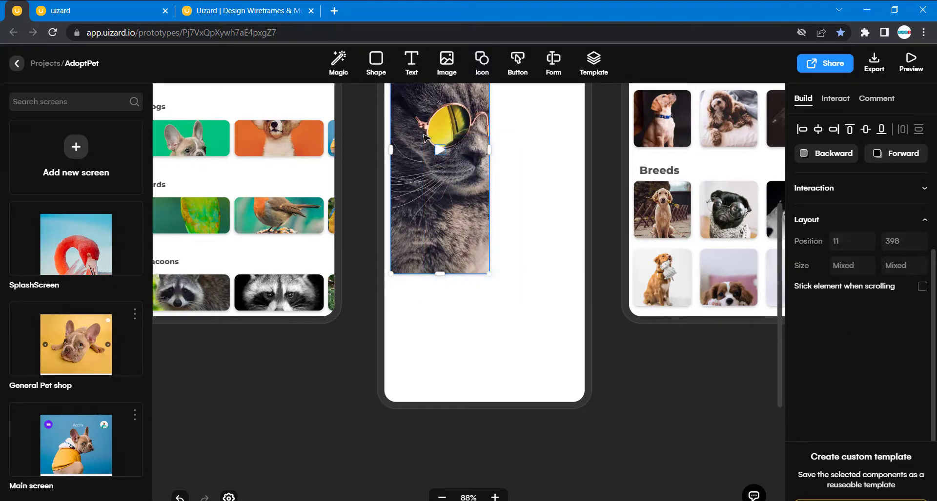
pyautogui.scroll(3, 424, 137)
pyautogui.hotkey('ctrl', 'd')
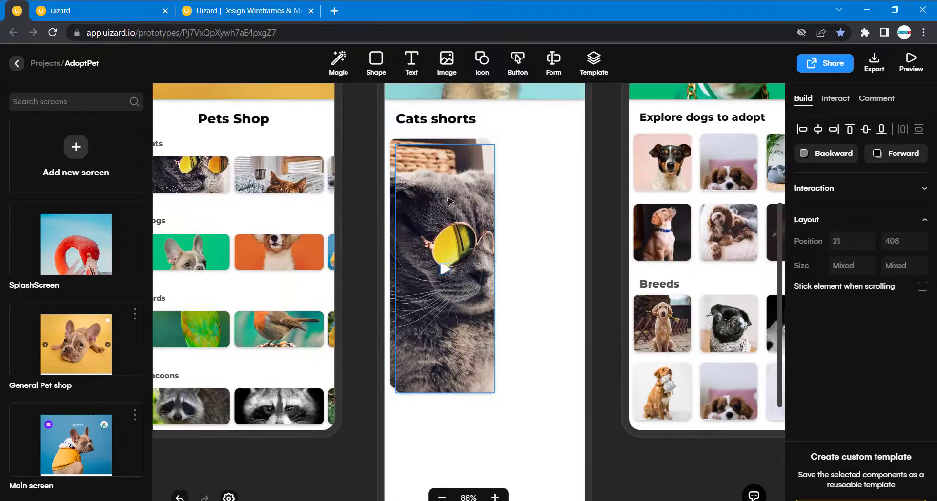
pyautogui.moveTo(449, 201); pyautogui.dragTo(538, 192)
pyautogui.scroll(3, 547, 244)
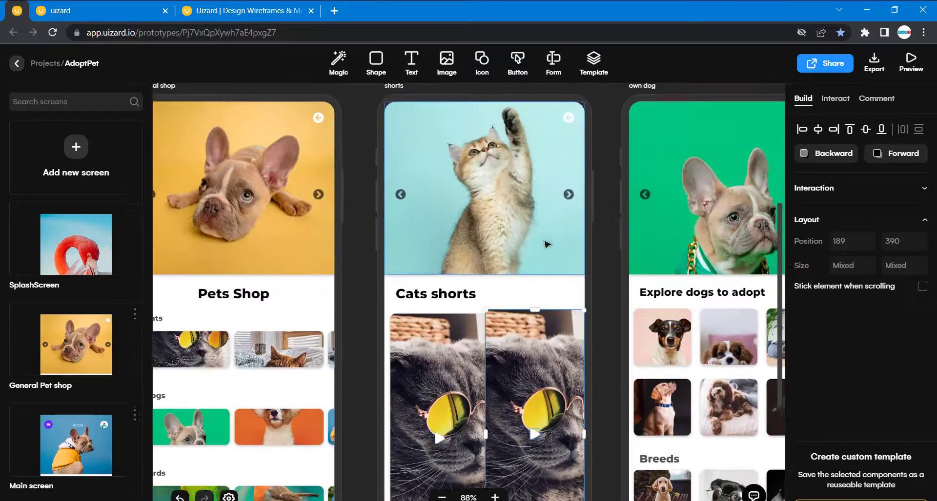
pyautogui.scroll(-3, 547, 244)
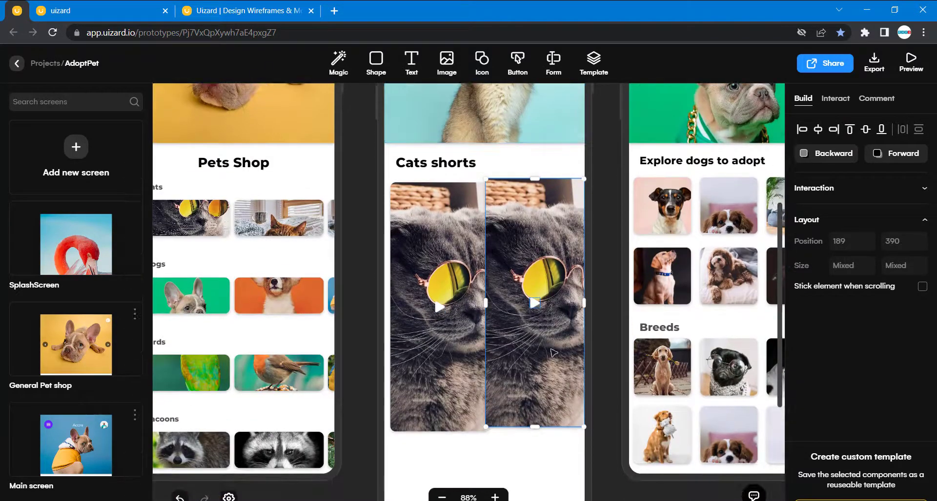
# - Resize the copied sunglasses cat image to 146 by 141, matching the small kitten picture in the Cats gallery
pyautogui.scroll(-8, 573, 205)
pyautogui.scroll(5, 571, 203)
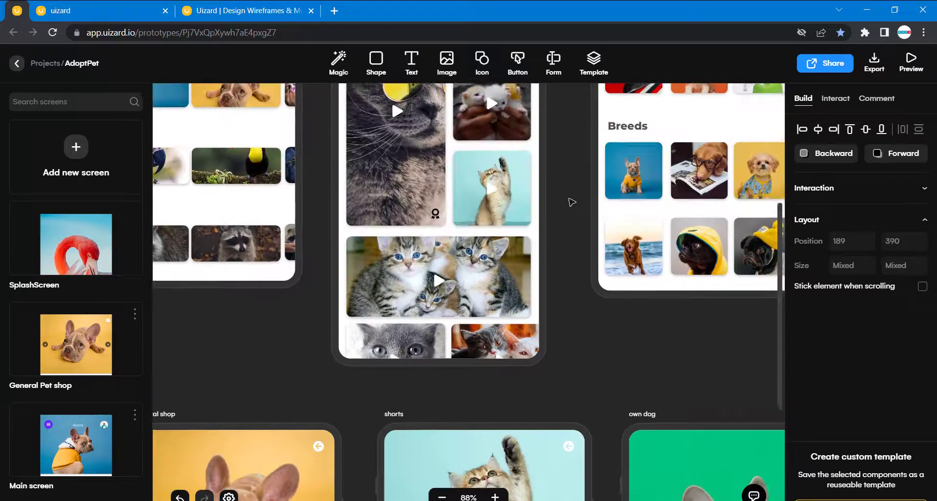
pyautogui.click(517, 124)
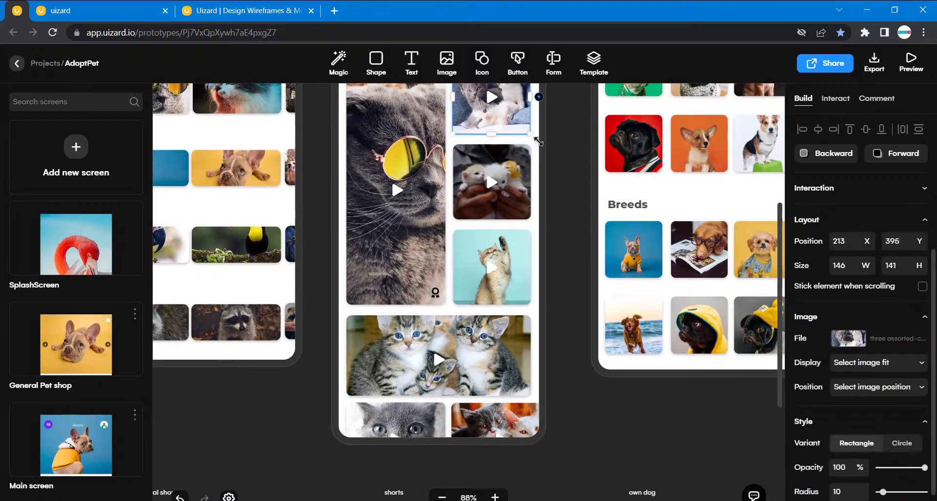
pyautogui.scroll(5, 702, 283)
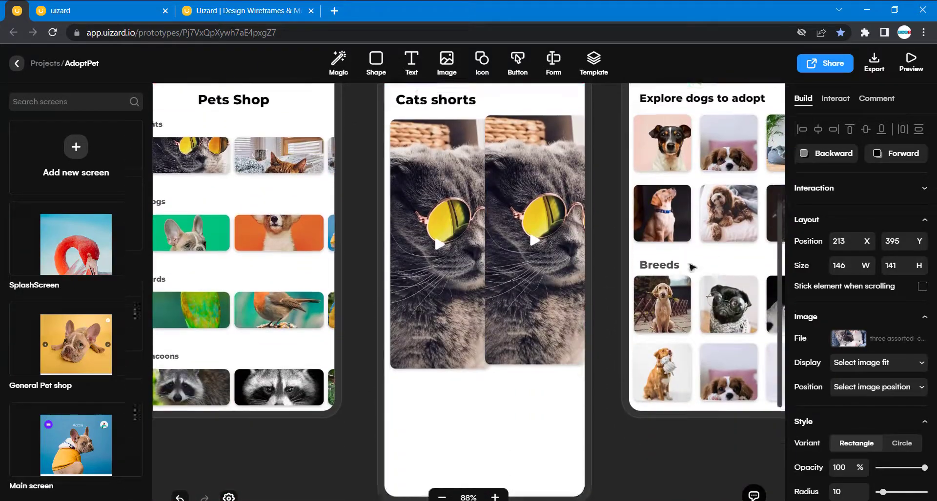
pyautogui.scroll(-1, 692, 267)
pyautogui.click(571, 237)
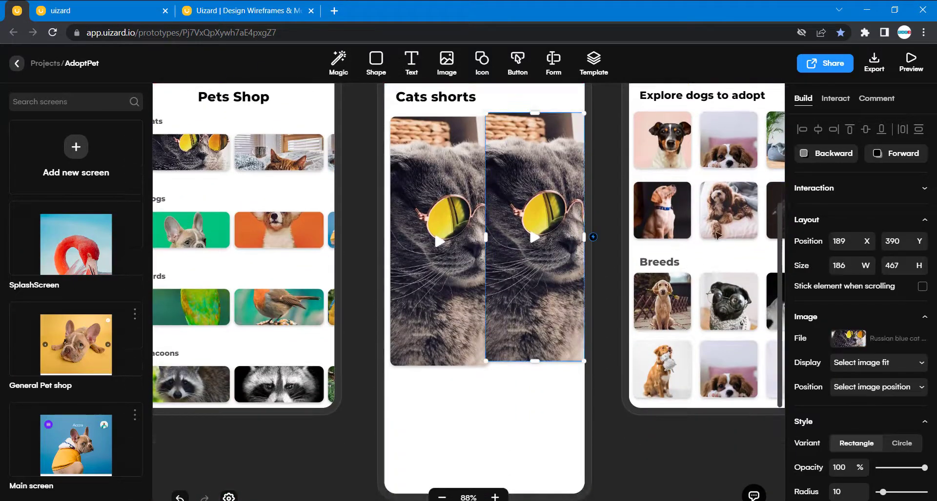
pyautogui.click(839, 266)
pyautogui.write('146')
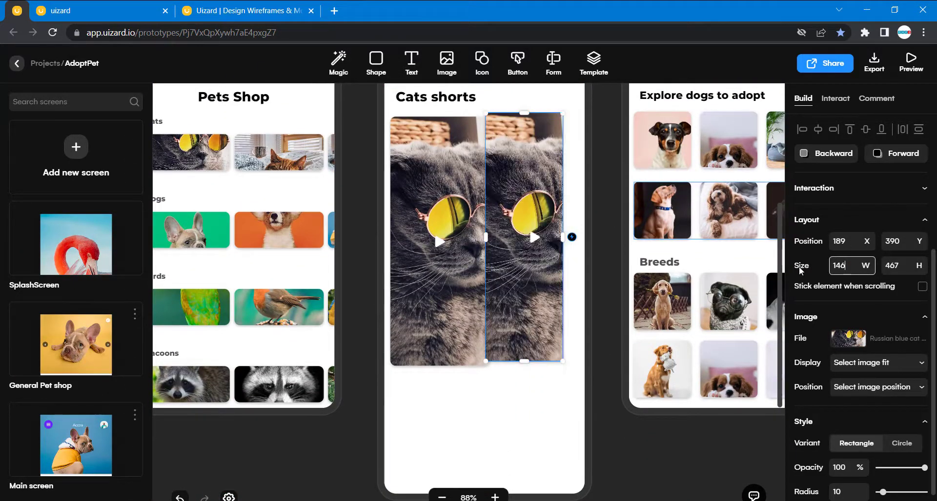
pyautogui.press('Tab')
pyautogui.write('141')
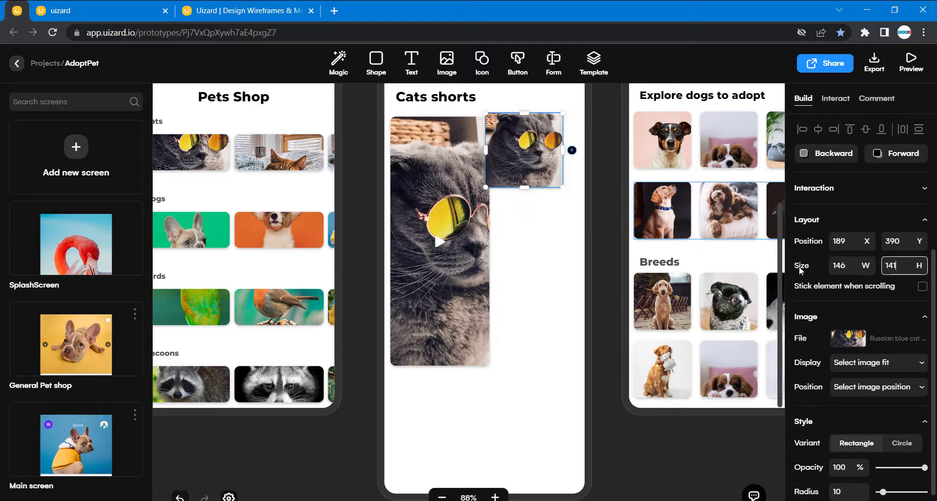
# - Put the copied Play icon onto the small sunglasses cat image and move both to X 217, Y 398, beside the tall image
pyautogui.moveTo(575, 314); pyautogui.dragTo(518, 193)
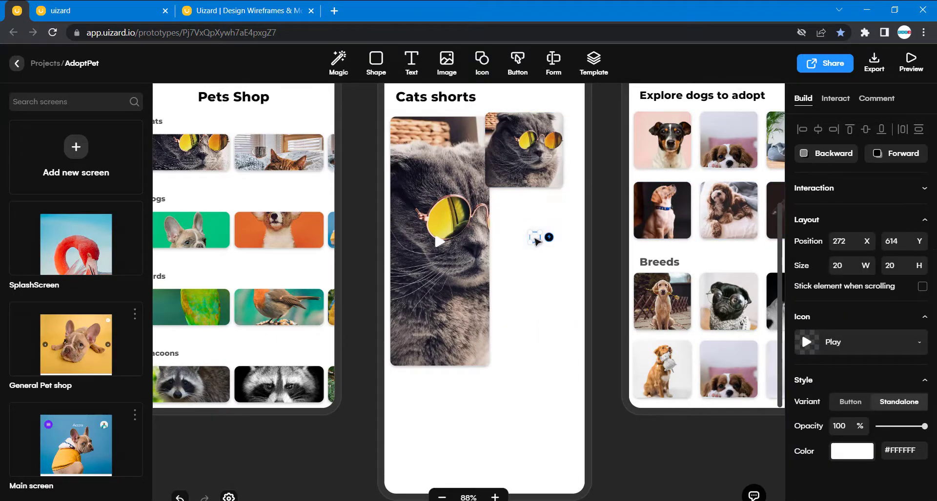
pyautogui.moveTo(536, 238); pyautogui.dragTo(536, 172)
pyautogui.scroll(3, 535, 309)
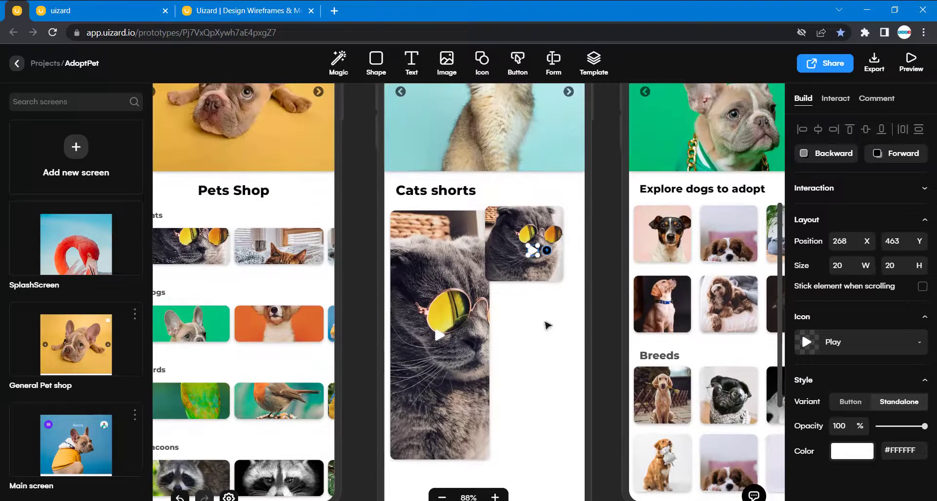
pyautogui.moveTo(549, 329); pyautogui.dragTo(531, 231)
pyautogui.click(553, 358)
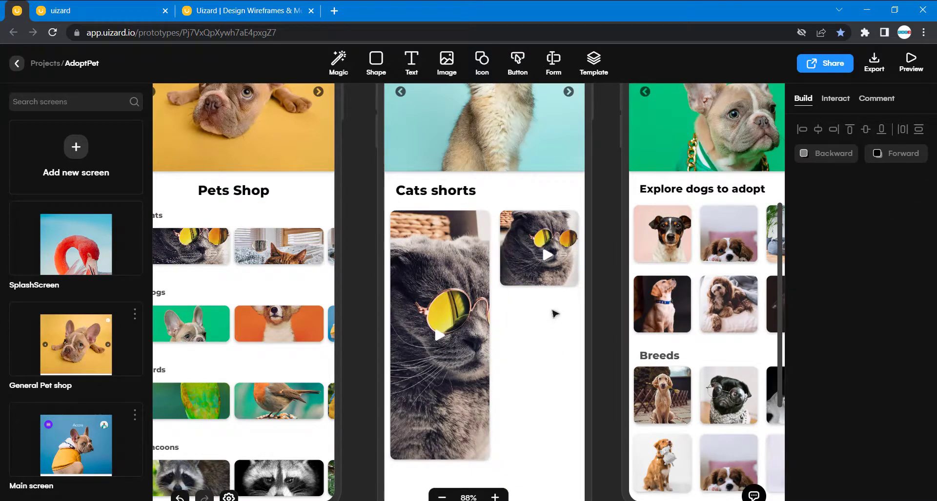
# - Center the Play icon horizontally and vertically on the small sunglasses cat image
pyautogui.click(541, 229)
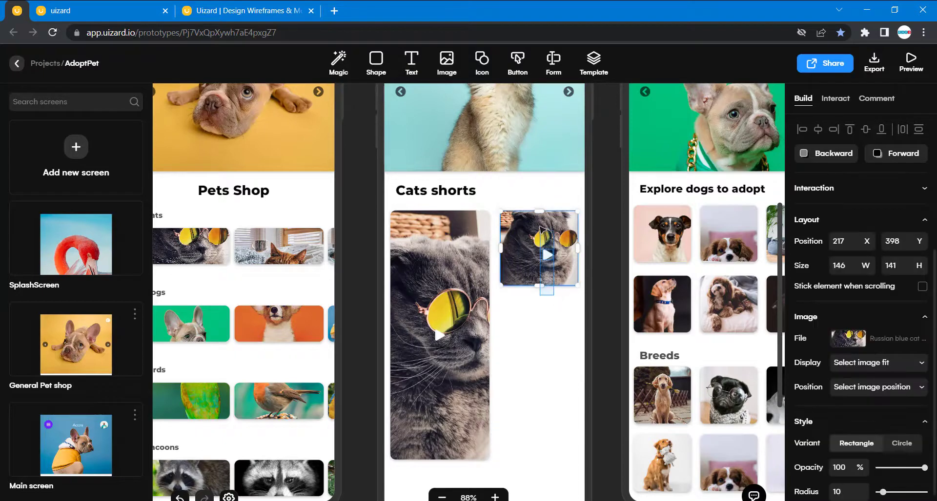
pyautogui.keyDown('shift'); pyautogui.click(541, 229); pyautogui.keyUp('shift')
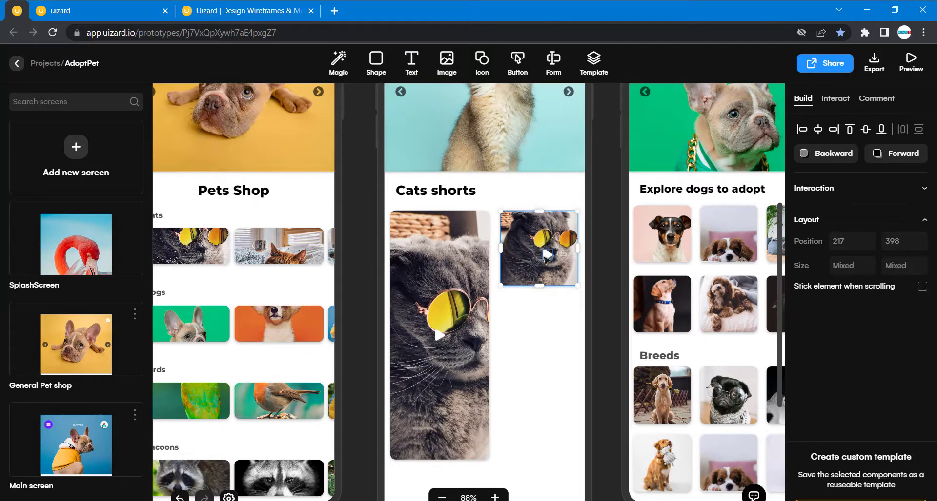
pyautogui.click(819, 137)
pyautogui.click(867, 131)
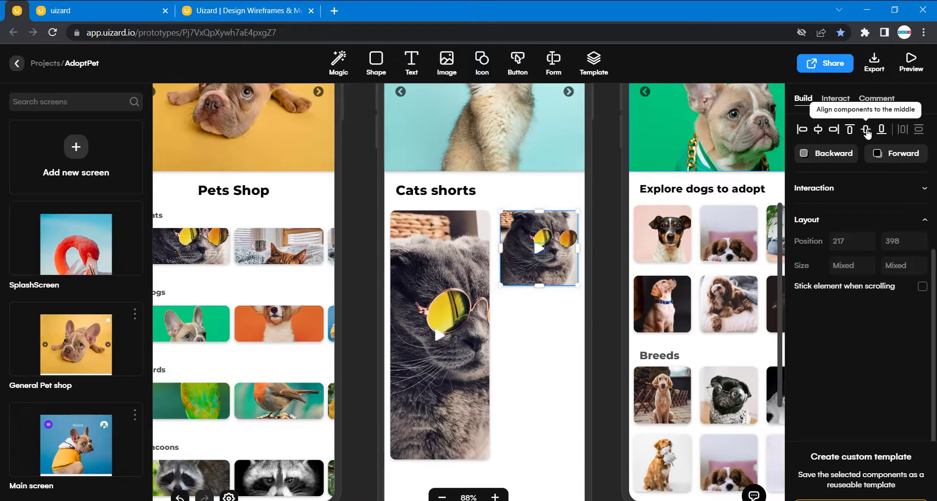
pyautogui.click(554, 360)
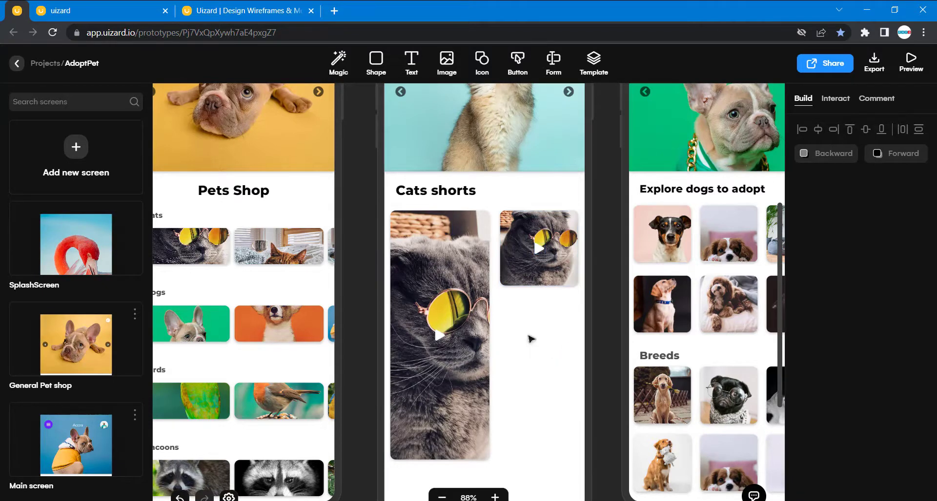
# - Duplicate the small cat image with its Play icon twice, stacking the copies evenly below it at X 217, the last at Y 720
pyautogui.moveTo(552, 340); pyautogui.dragTo(515, 208)
pyautogui.hotkey('ctrl', 'd')
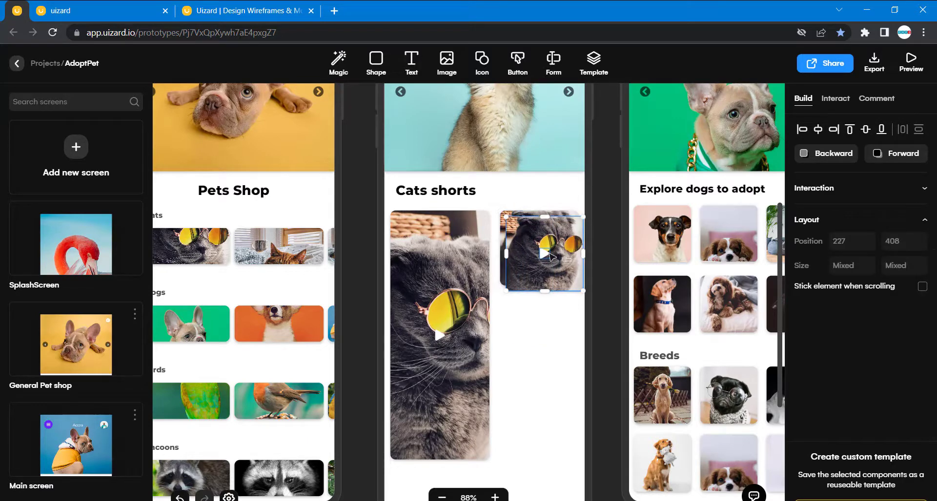
pyautogui.moveTo(556, 241); pyautogui.dragTo(557, 400)
pyautogui.hotkey('ctrl', 'd')
pyautogui.scroll(-2, 588, 446)
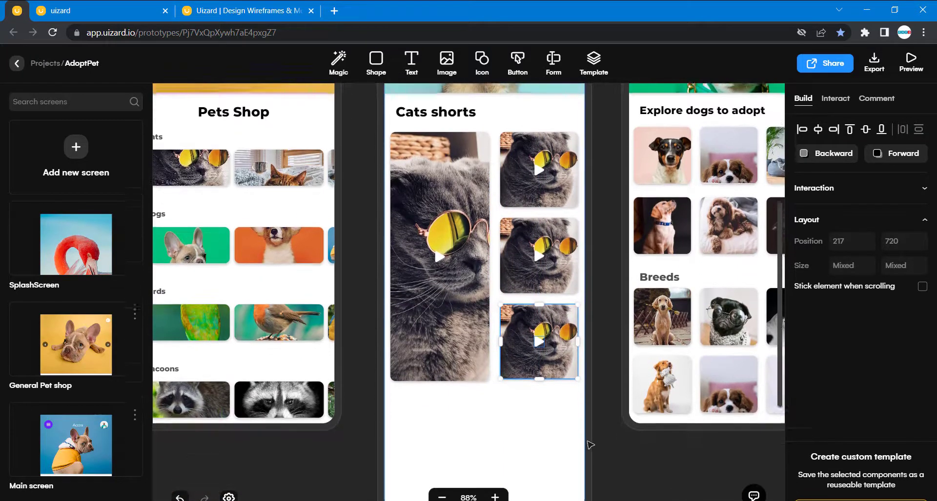
pyautogui.scroll(-1, 585, 436)
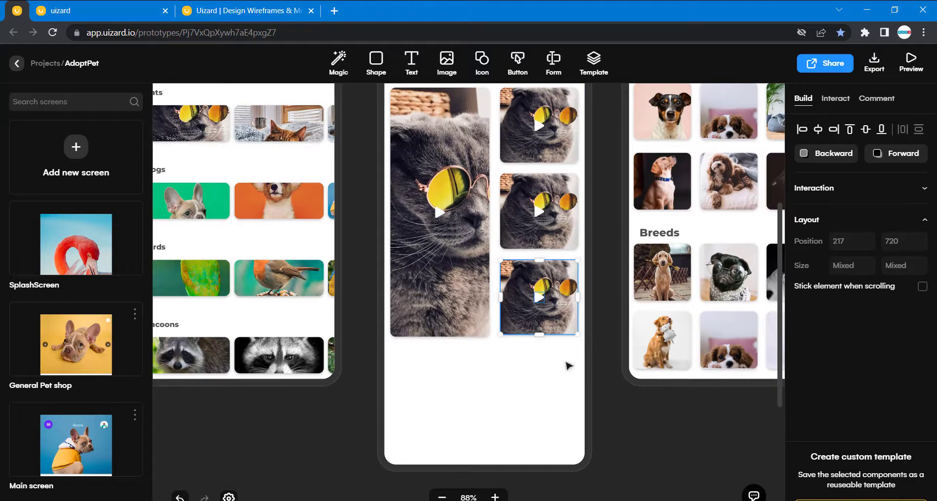
# - Duplicate the lowest small cat image with its Play icon, place it below the tall image at X 21, Y 885, and stretch it nearly screen-wide
pyautogui.hotkey('ctrl', 'd')
pyautogui.moveTo(568, 320); pyautogui.dragTo(499, 399)
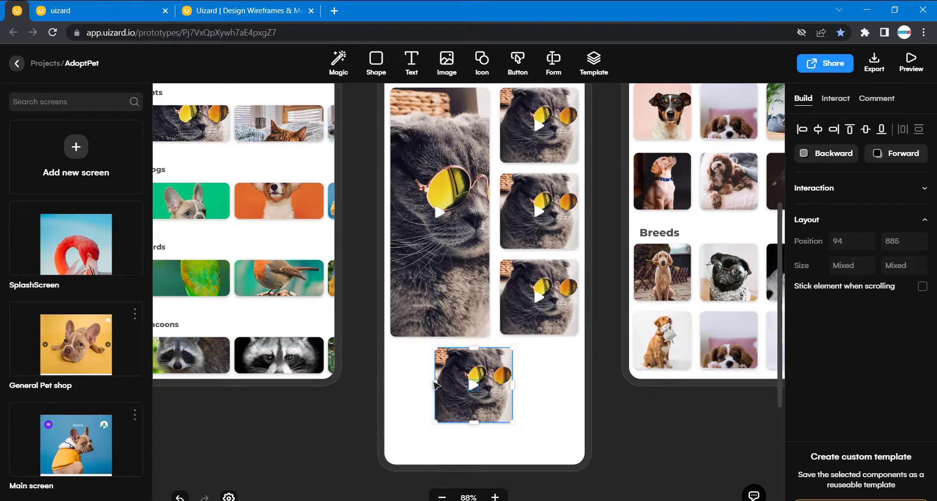
pyautogui.moveTo(438, 388); pyautogui.dragTo(399, 390)
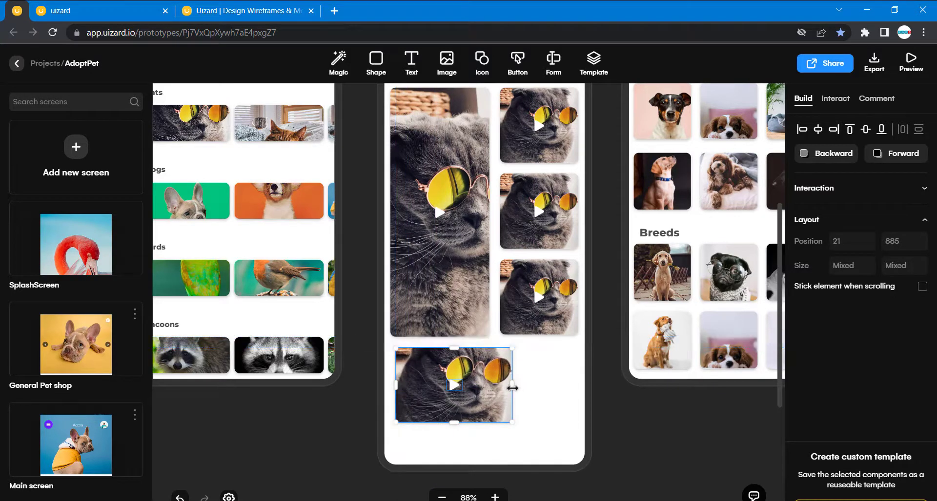
pyautogui.moveTo(511, 387); pyautogui.dragTo(575, 398)
# - Resize the wide sunglasses cat image below the tall image to 346 by 152, following the finished gallery's kittens picture
pyautogui.scroll(2, 575, 398)
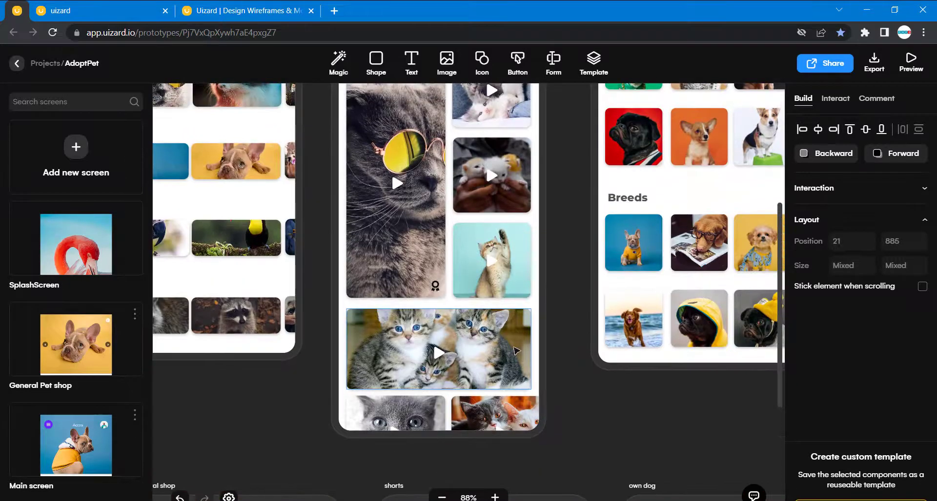
pyautogui.click(515, 350)
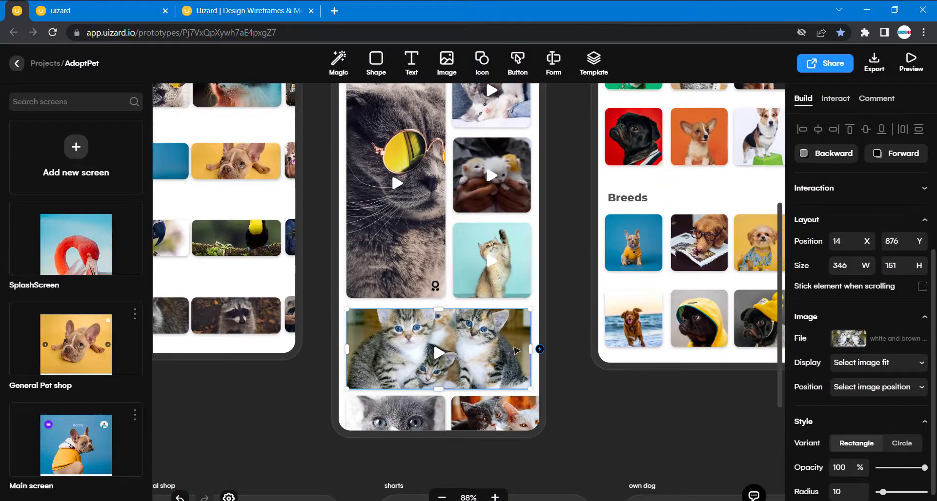
pyautogui.scroll(-10, 516, 351)
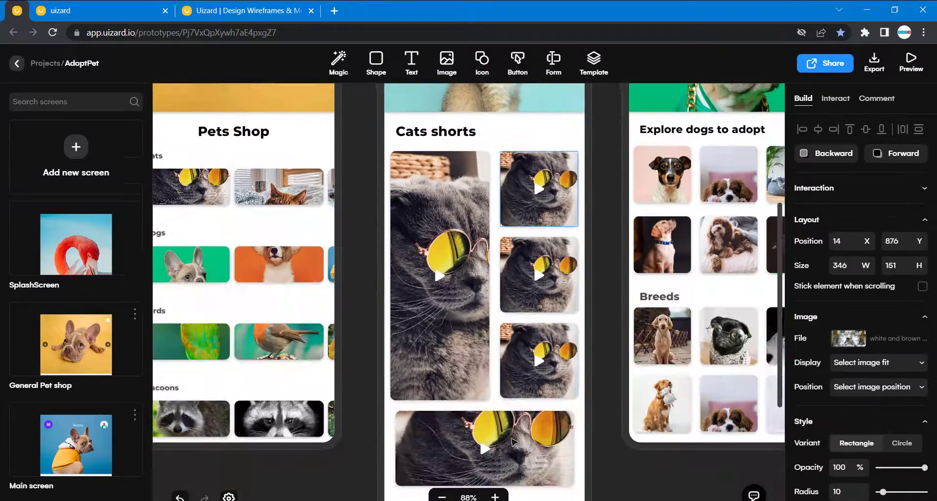
pyautogui.scroll(-2, 513, 443)
pyautogui.click(513, 443)
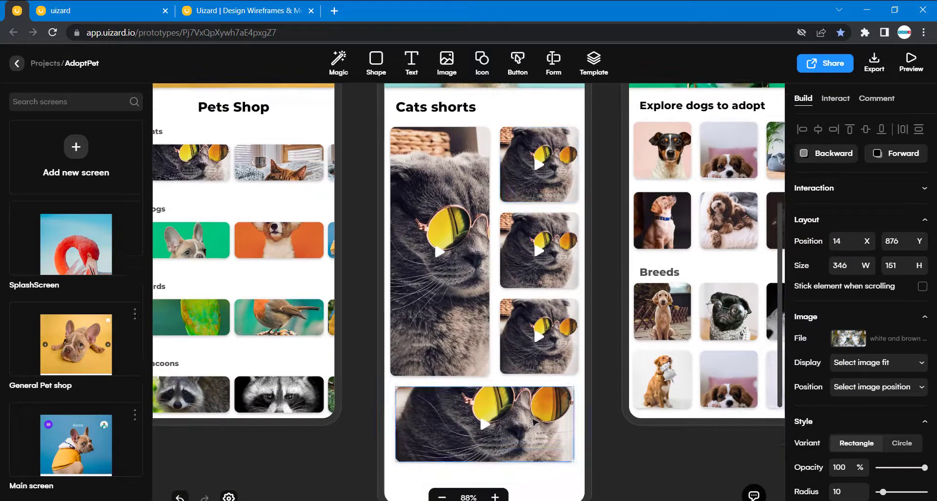
pyautogui.doubleClick(849, 268)
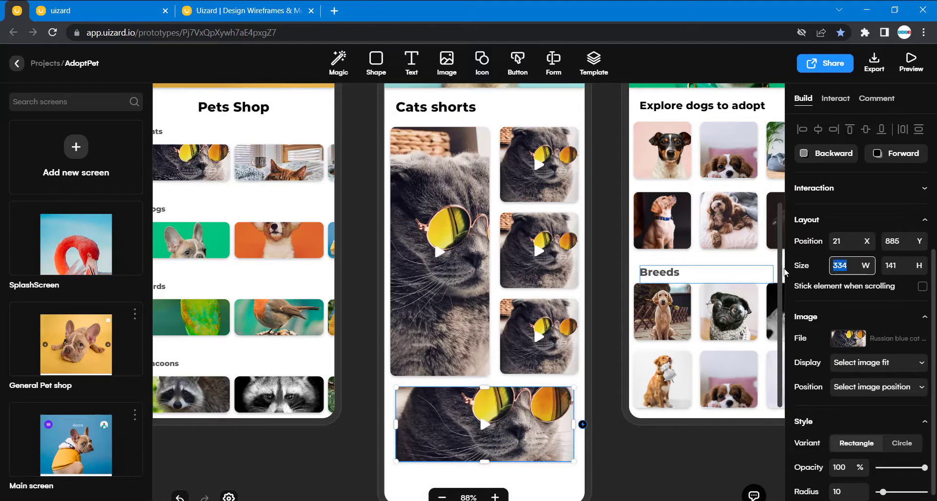
pyautogui.write('346')
pyautogui.press('Tab')
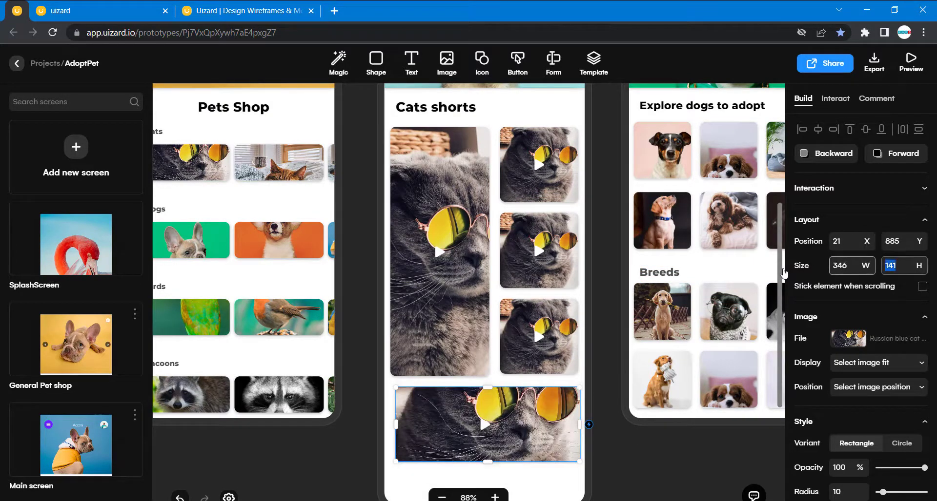
pyautogui.write('152')
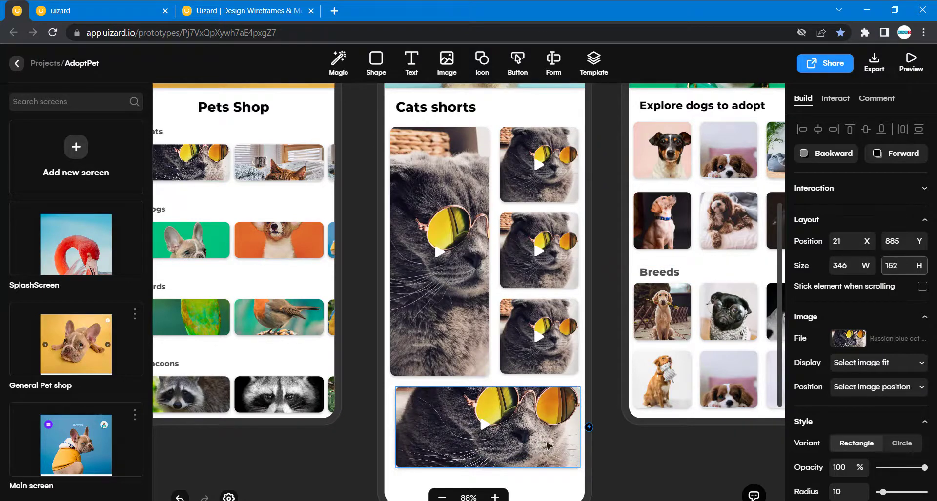
# - Center the Play icon on the wide sunglasses cat image and shift both slightly left, leaving even side margins on the screen
pyautogui.scroll(5, 553, 288)
pyautogui.scroll(3, 554, 289)
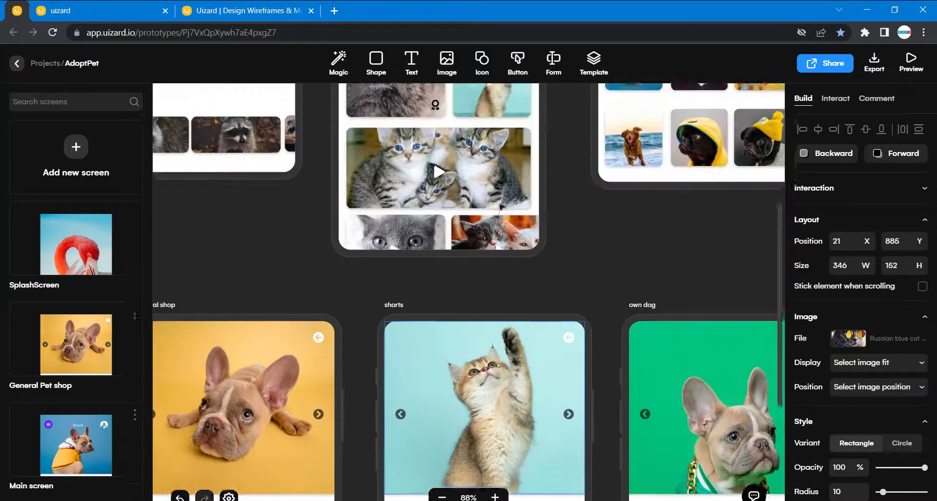
pyautogui.click(451, 175)
pyautogui.scroll(-2, 835, 328)
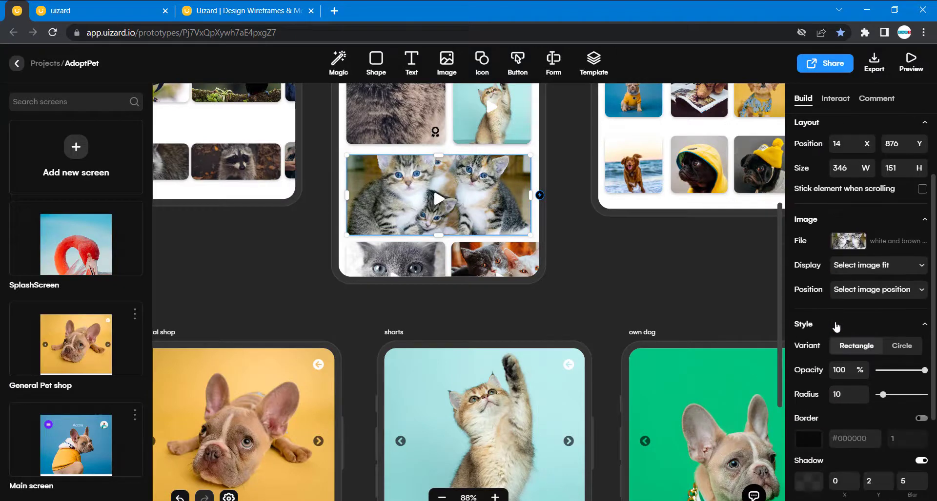
pyautogui.scroll(-4, 485, 244)
pyautogui.scroll(-5, 484, 292)
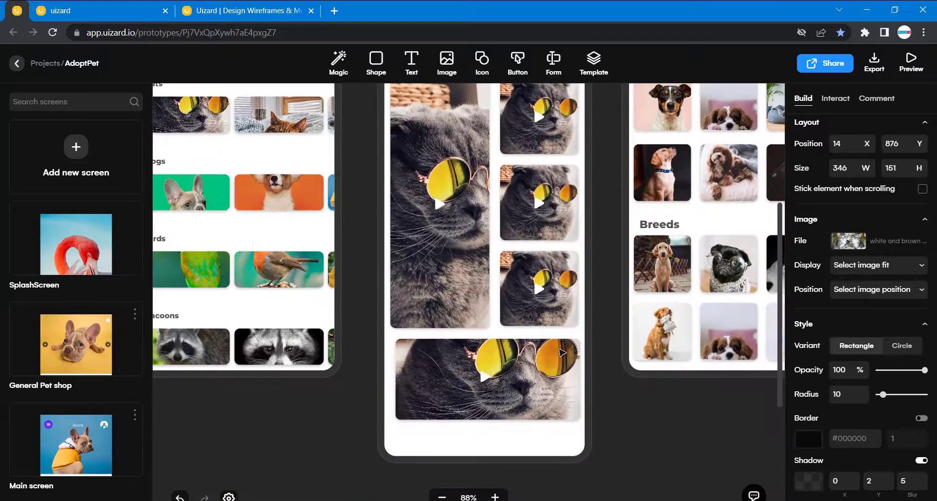
pyautogui.click(488, 381)
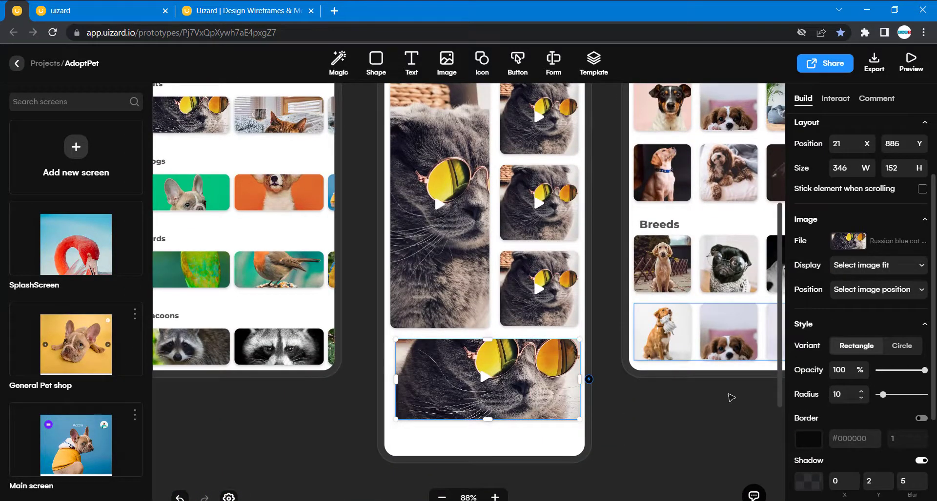
pyautogui.click(611, 416)
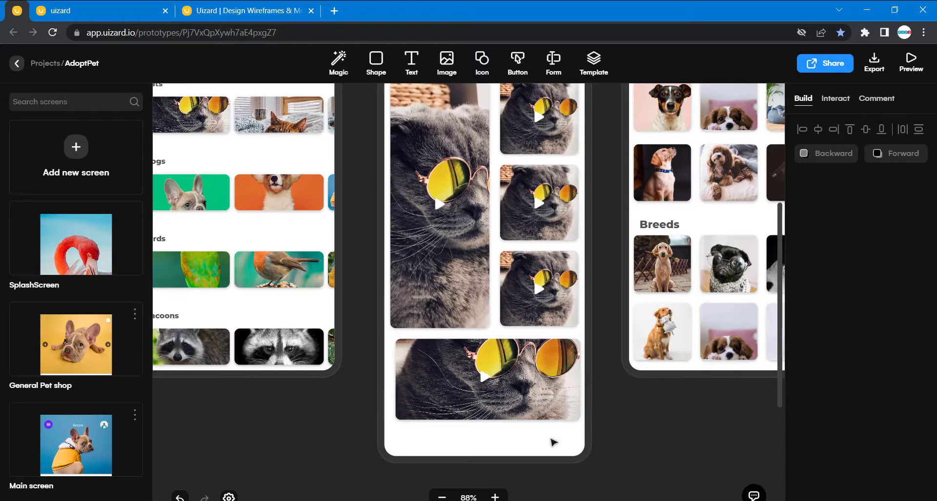
pyautogui.moveTo(554, 447); pyautogui.dragTo(413, 350)
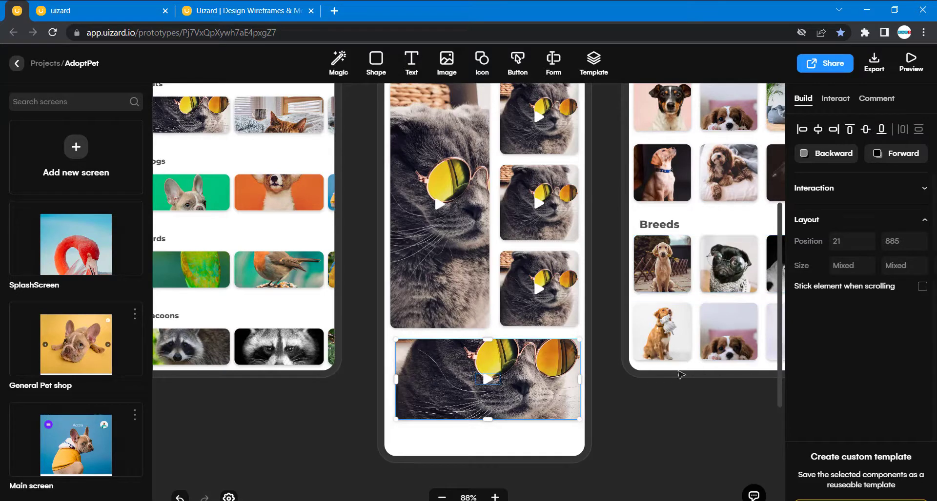
pyautogui.moveTo(547, 401); pyautogui.dragTo(543, 399)
pyautogui.click(610, 452)
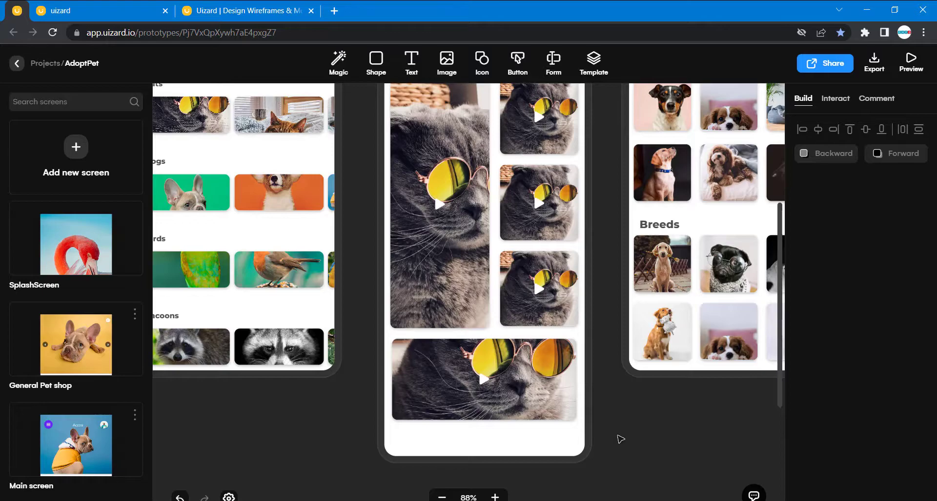
# - Duplicate the lowest small cat image with its Play icon and place the copy below the wide image at X 21, Y 1057
pyautogui.scroll(15, 619, 439)
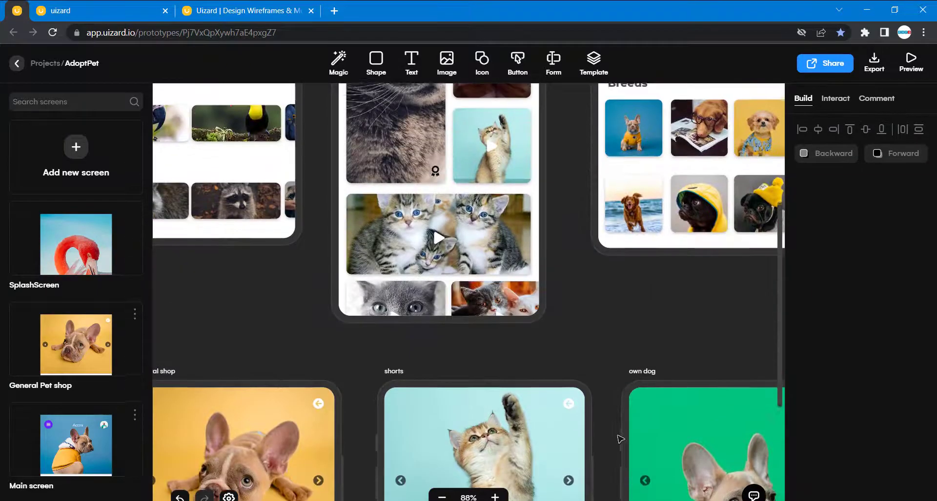
pyautogui.scroll(-7, 595, 345)
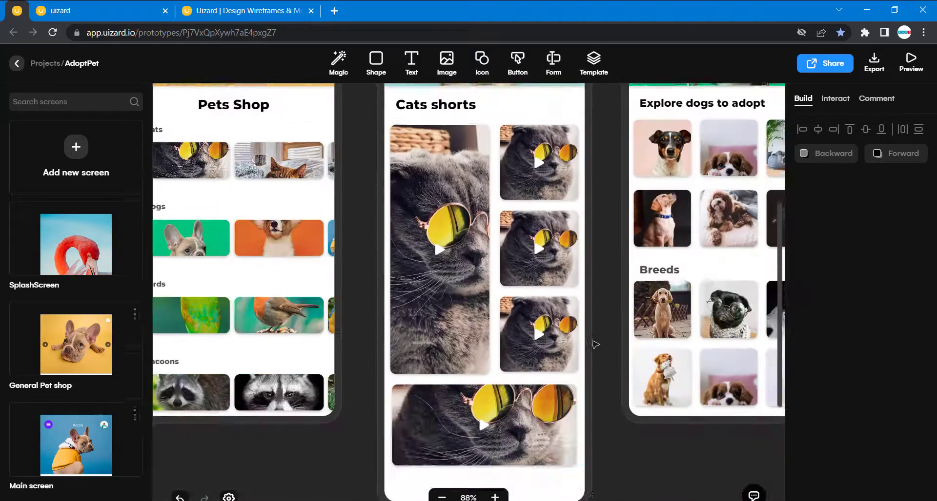
pyautogui.scroll(-3, 595, 345)
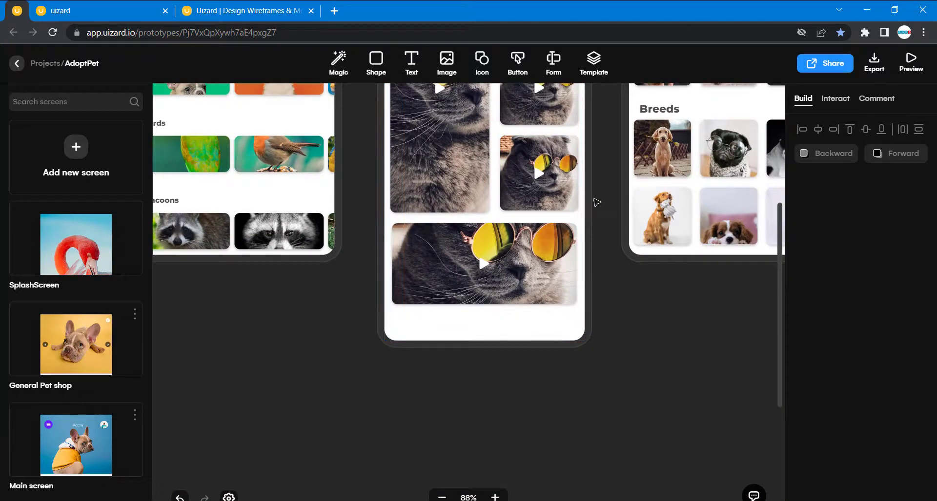
pyautogui.click(524, 161)
pyautogui.hotkey('ctrl', 'd')
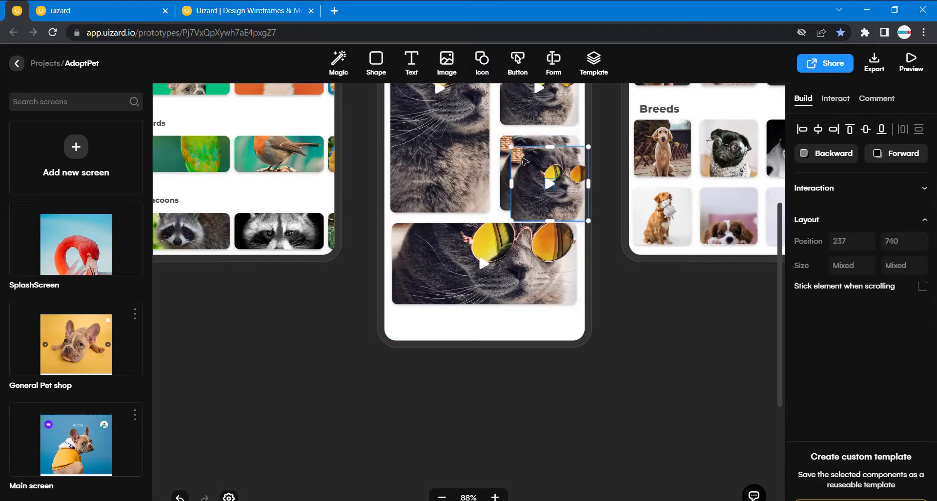
pyautogui.moveTo(542, 161); pyautogui.dragTo(429, 341)
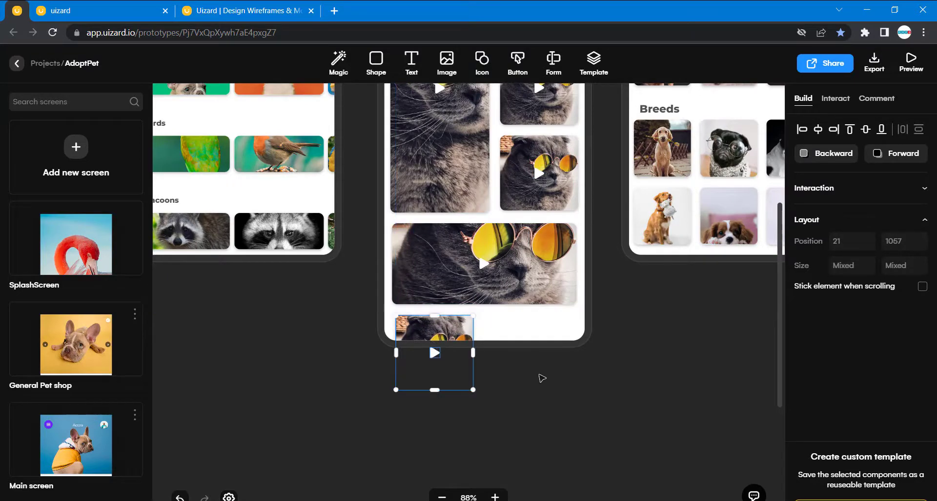
# - Delete the Play icon from the copied small image and place two such images side by side at Y 1057, the second at X 214
pyautogui.click(540, 379)
pyautogui.click(434, 353)
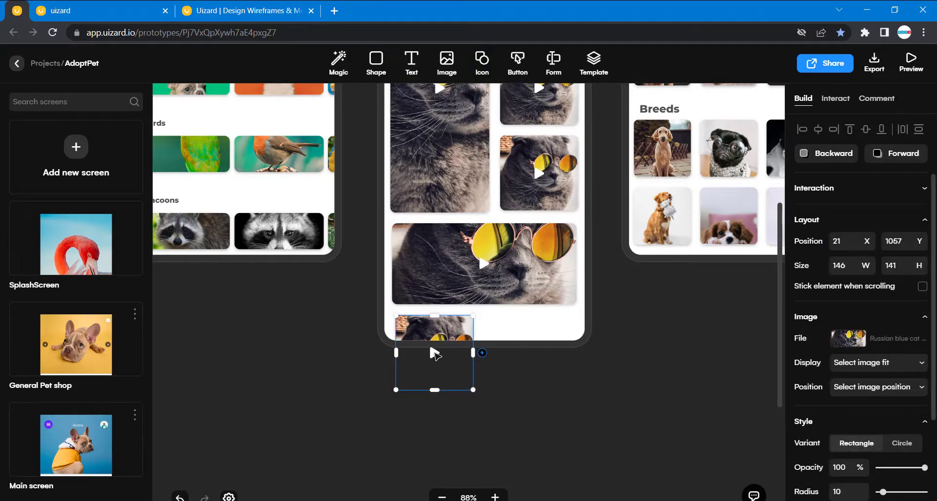
pyautogui.click(551, 380)
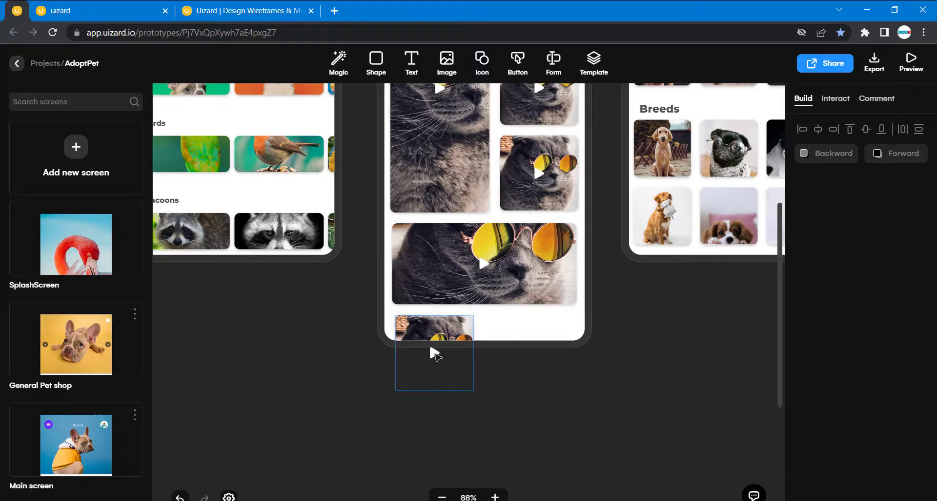
pyautogui.click(436, 355)
pyautogui.click(532, 388)
pyautogui.click(433, 353)
pyautogui.click(530, 378)
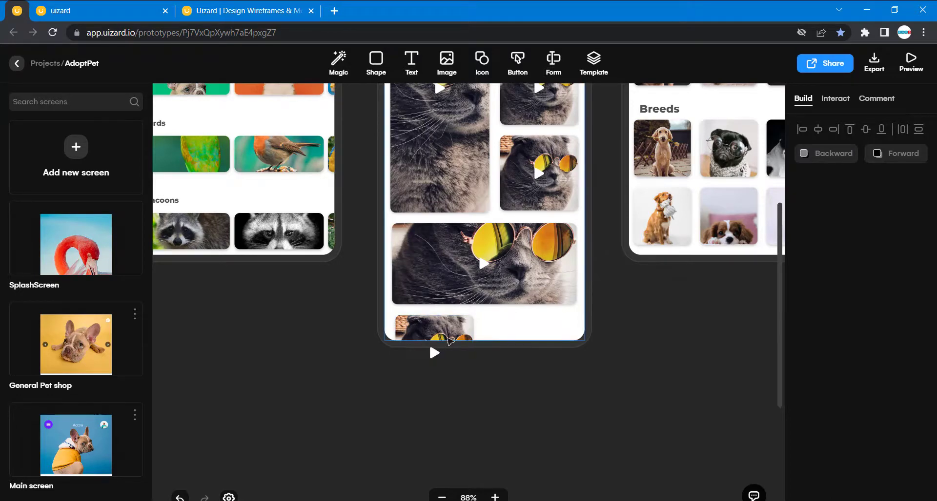
pyautogui.moveTo(438, 356); pyautogui.dragTo(539, 356)
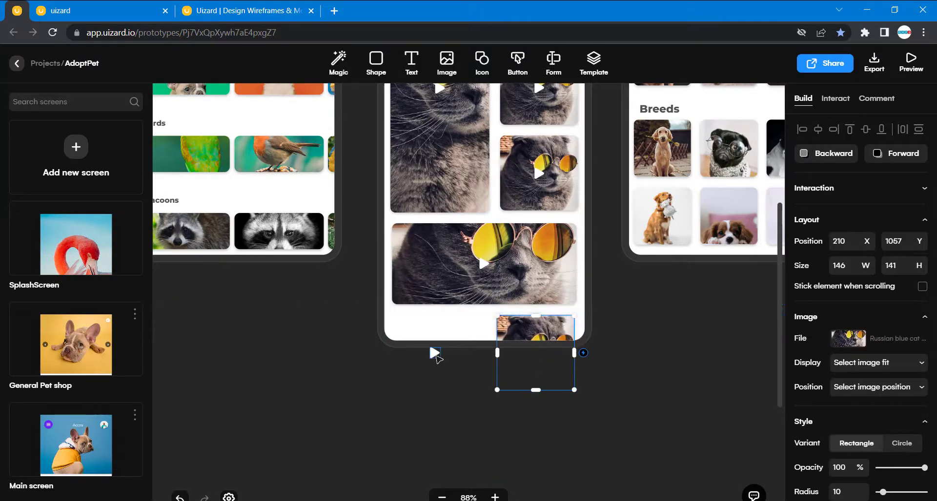
pyautogui.click(437, 356)
pyautogui.press('Delete')
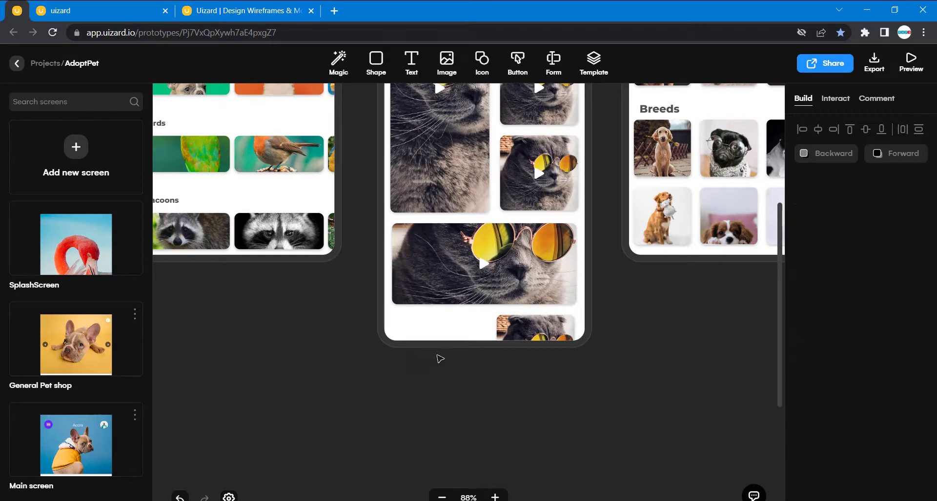
pyautogui.moveTo(528, 330); pyautogui.dragTo(547, 338)
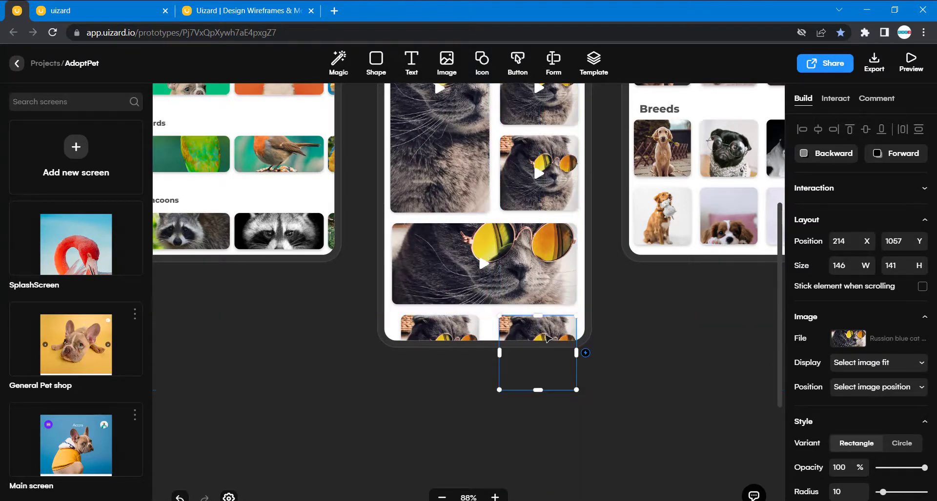
pyautogui.click(623, 353)
# - Copy the small image's Play icon onto the two bottom images, placing the icons at X 100 and X 278, Y 1097
pyautogui.click(538, 173)
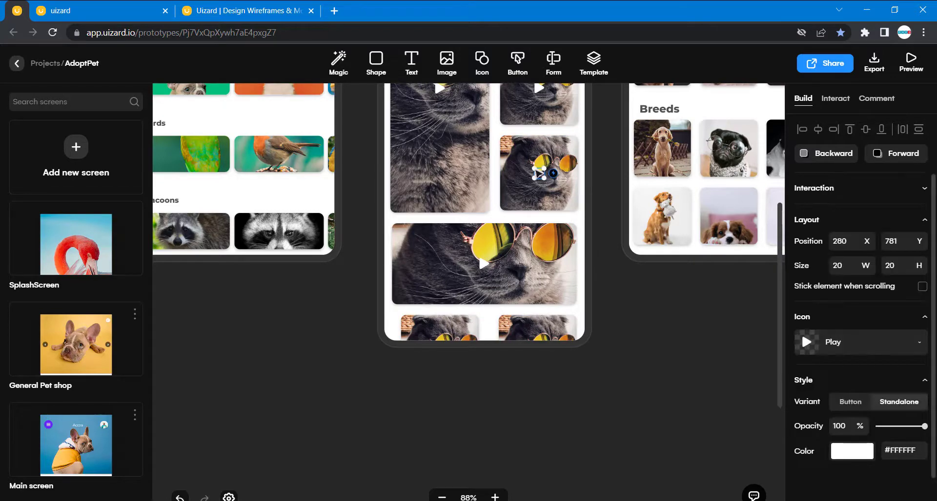
pyautogui.moveTo(535, 171); pyautogui.dragTo(445, 341)
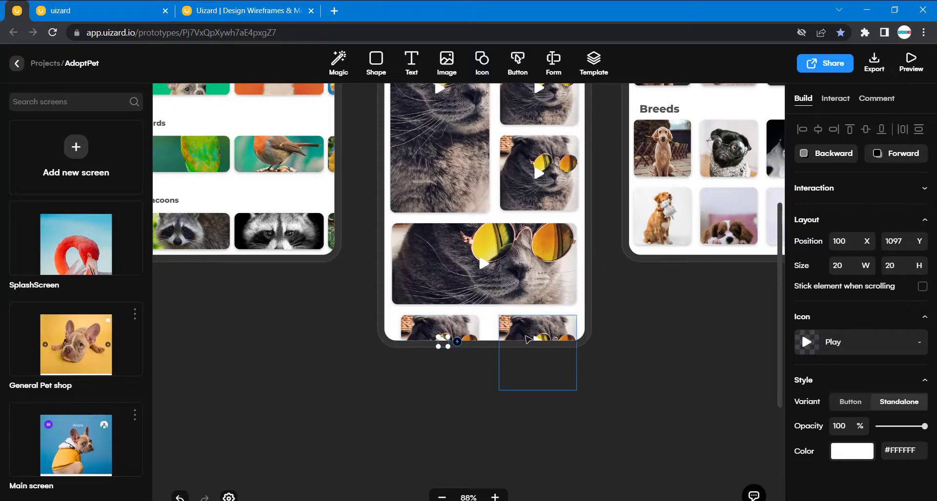
pyautogui.moveTo(442, 341); pyautogui.dragTo(538, 359)
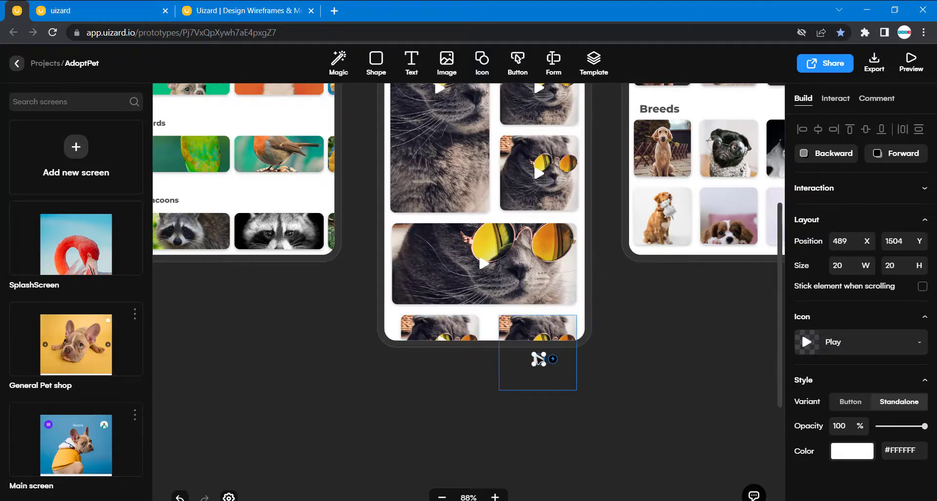
pyautogui.hotkey('ctrl', 'z')
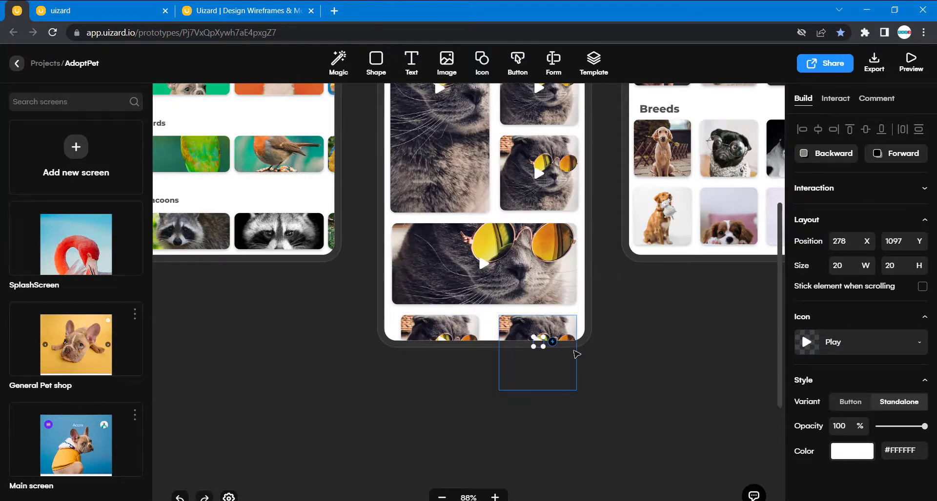
pyautogui.click(627, 361)
# - Replace the picture of the second bottom image with a different cat photo from Unsplash
pyautogui.click(575, 329)
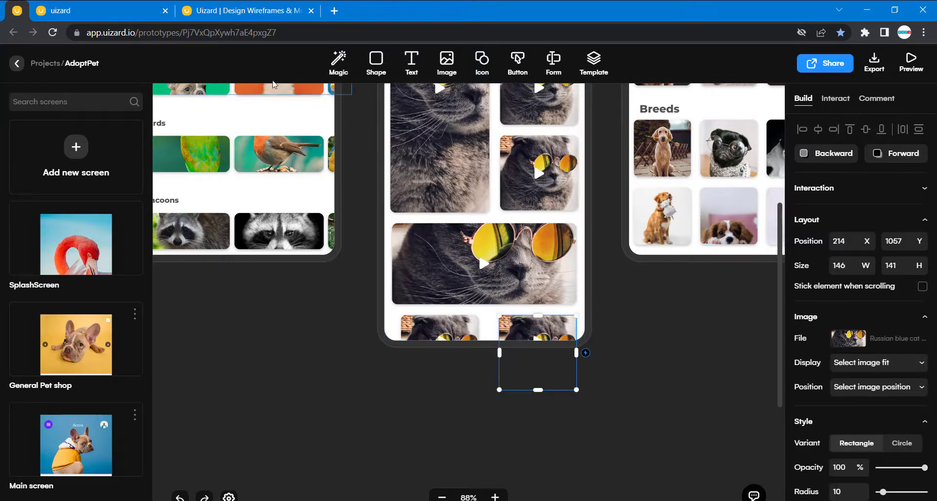
pyautogui.click(851, 339)
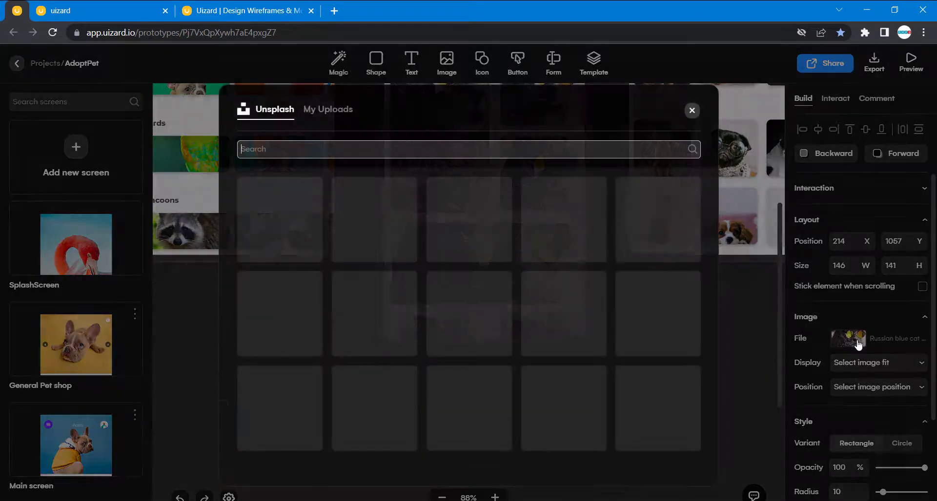
pyautogui.click(384, 206)
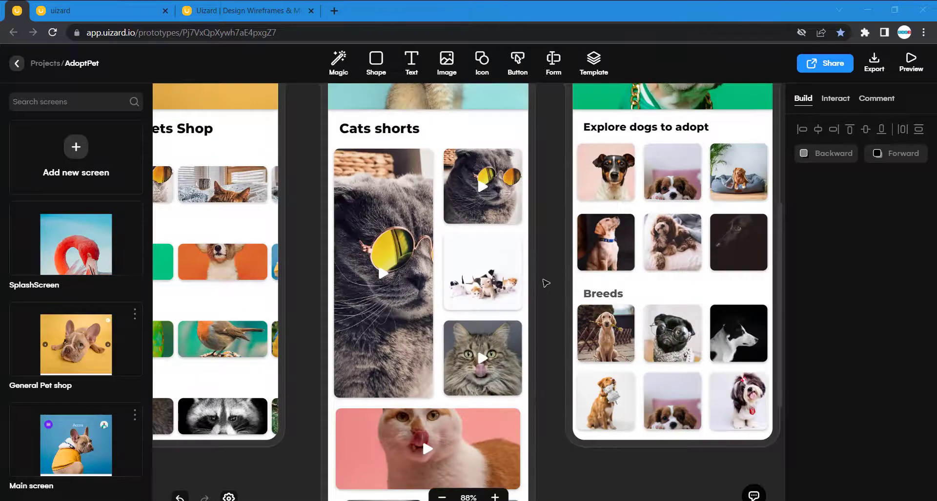
# - Examine the shorts screen from its header to the bottom row, checking the gallery's replaced cat pictures and Play icons
pyautogui.scroll(-3, 545, 284)
pyautogui.scroll(9, 545, 283)
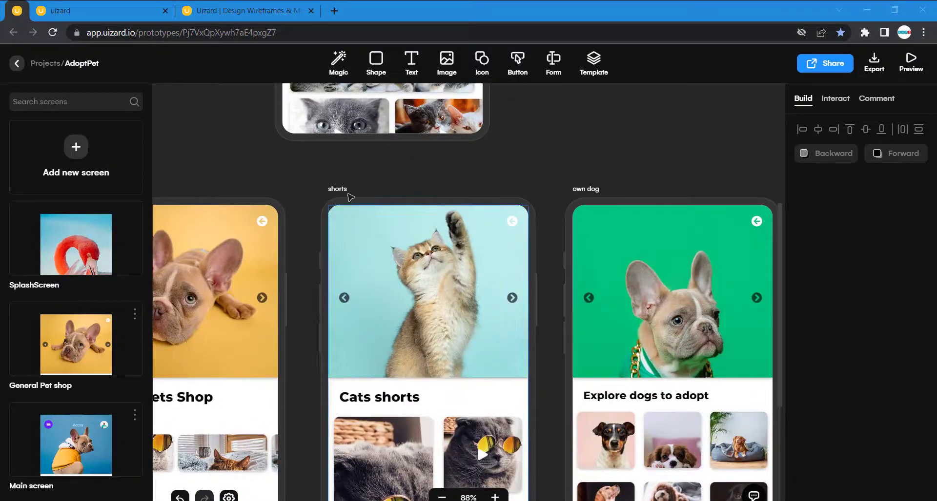
pyautogui.scroll(-5, 467, 312)
pyautogui.scroll(-3, 467, 312)
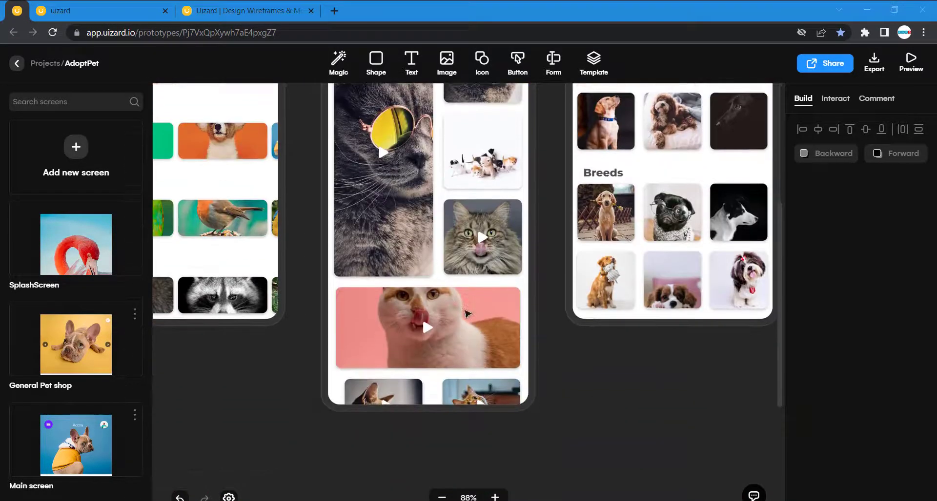
pyautogui.scroll(3, 505, 269)
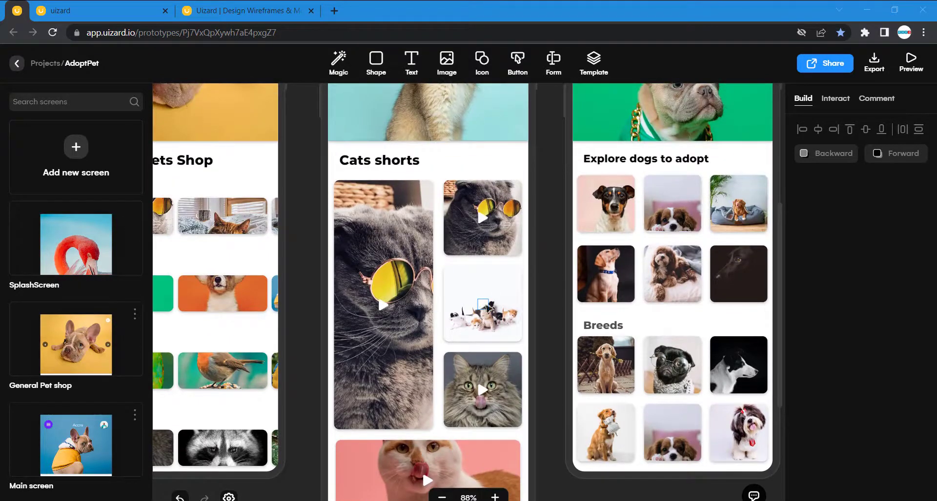
# - Replace the kittens picture in the middle small image under Cats shorts with a tabby cat photo from an Unsplash search for "cats"
pyautogui.click(502, 275)
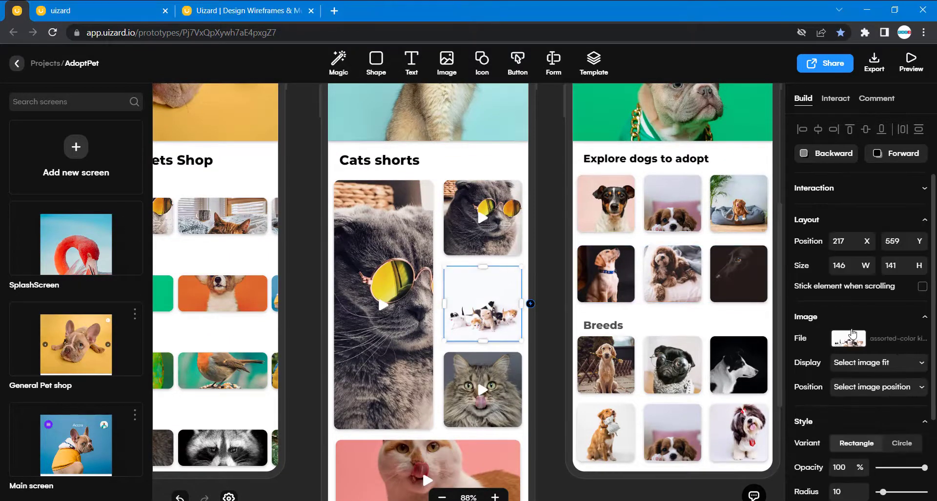
pyautogui.click(849, 337)
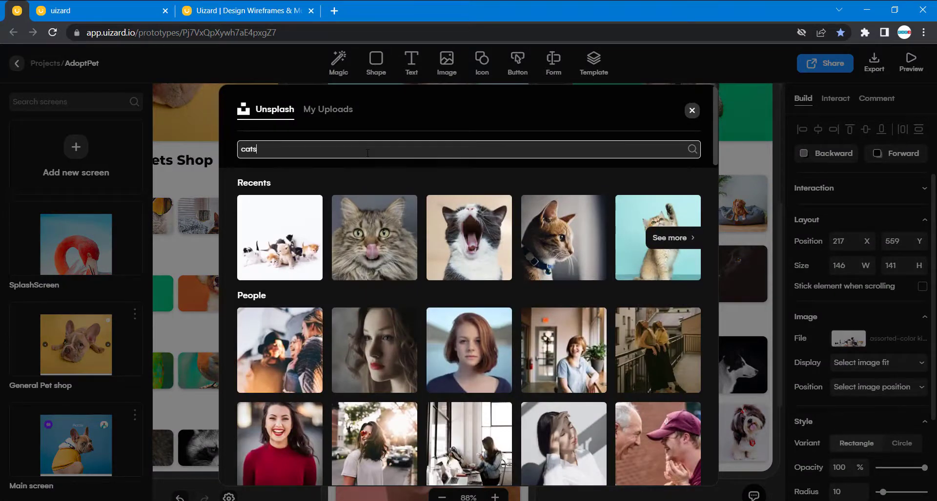
pyautogui.press('Return')
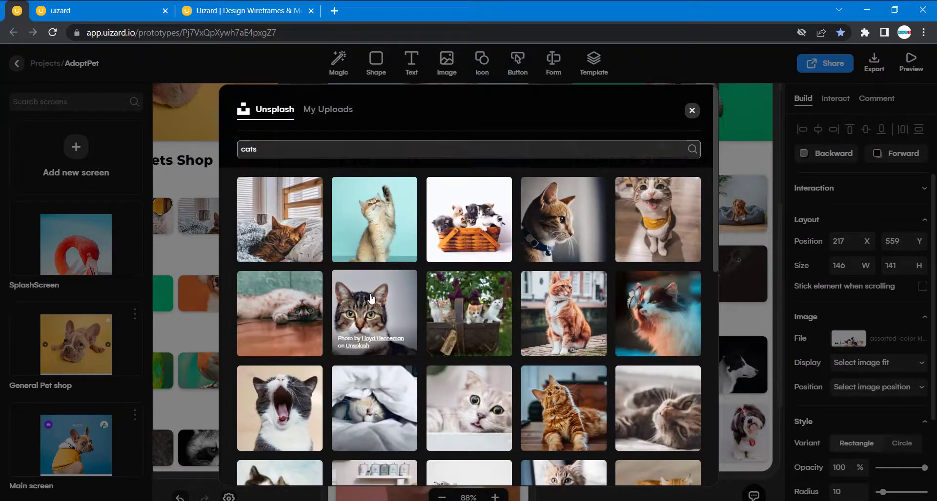
pyautogui.click(380, 337)
pyautogui.click(551, 384)
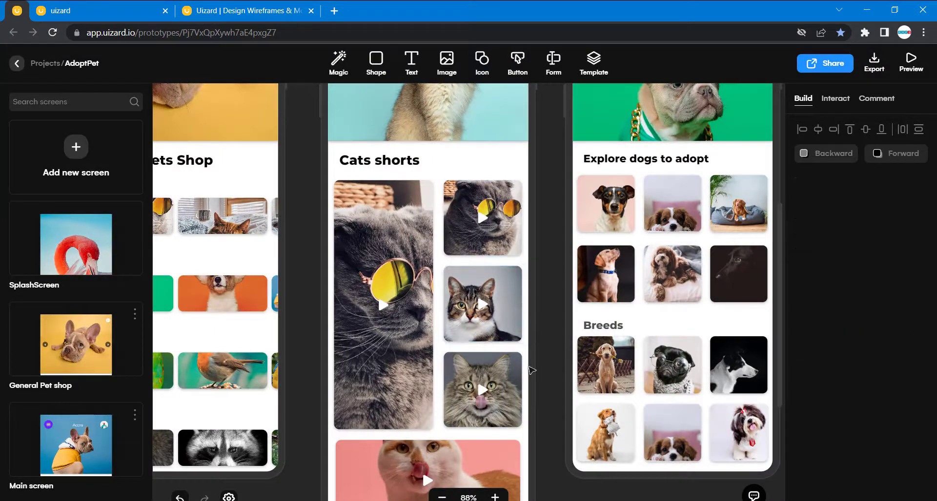
# - Examine the finished shorts screen alongside the other AdoptPet screens, from the flamingo brand screen to the dog adoption profile
pyautogui.scroll(-5, 527, 424)
pyautogui.scroll(8, 527, 425)
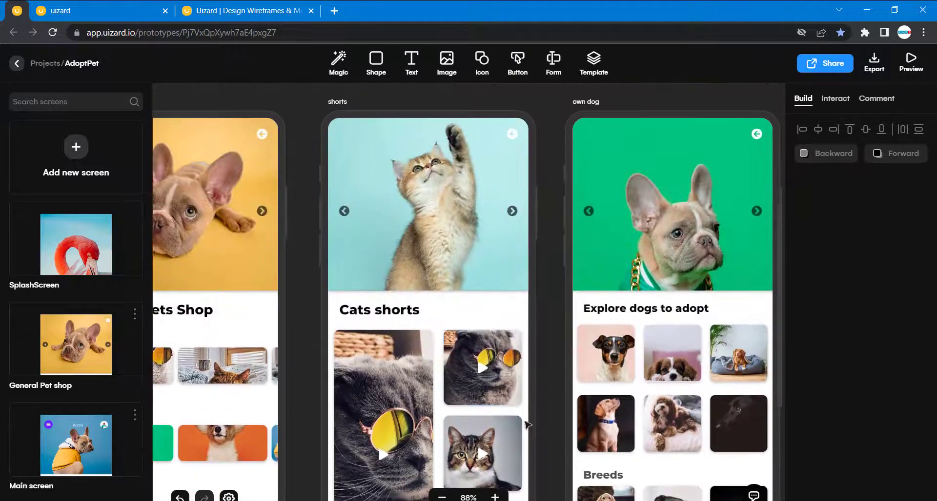
pyautogui.click(524, 258)
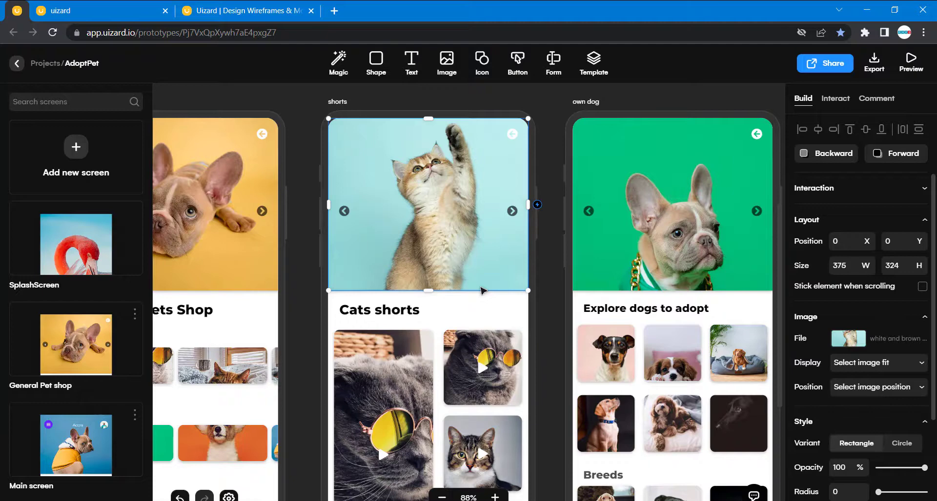
pyautogui.hscroll(-10, 482, 291)
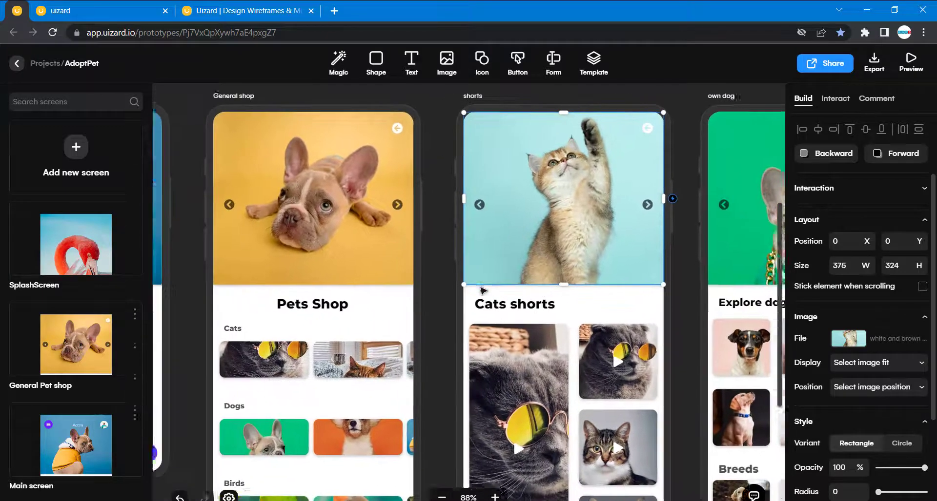
pyautogui.hscroll(-3, 482, 291)
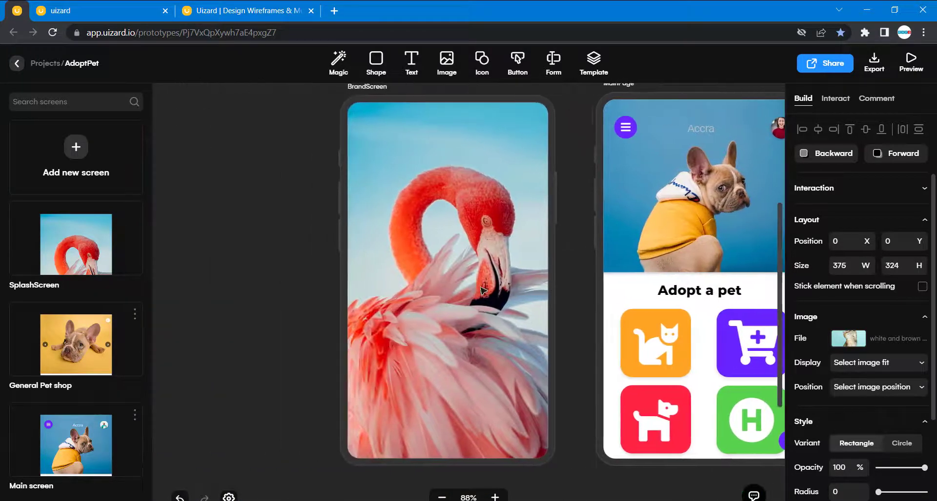
pyautogui.hscroll(10, 481, 291)
pyautogui.scroll(-5, 482, 291)
pyautogui.scroll(-2, 482, 291)
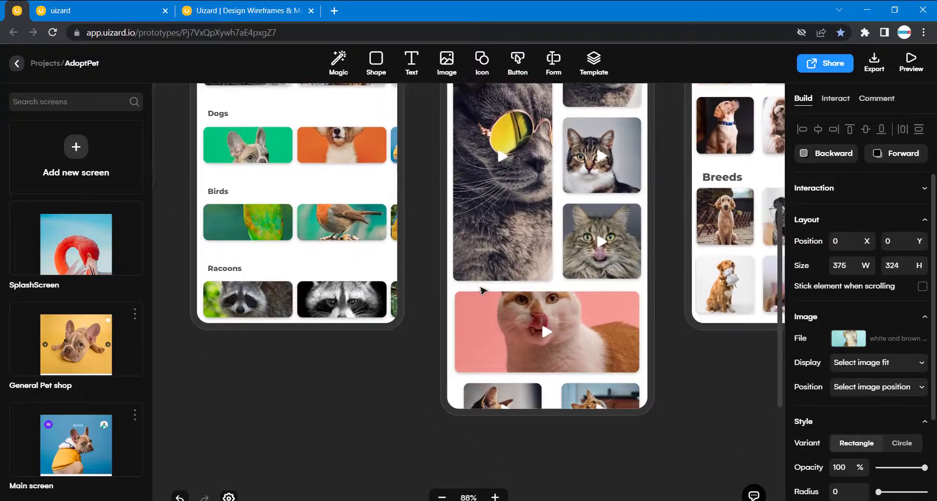
pyautogui.scroll(5, 481, 290)
pyautogui.hscroll(4, 481, 291)
pyautogui.hscroll(-3, 481, 290)
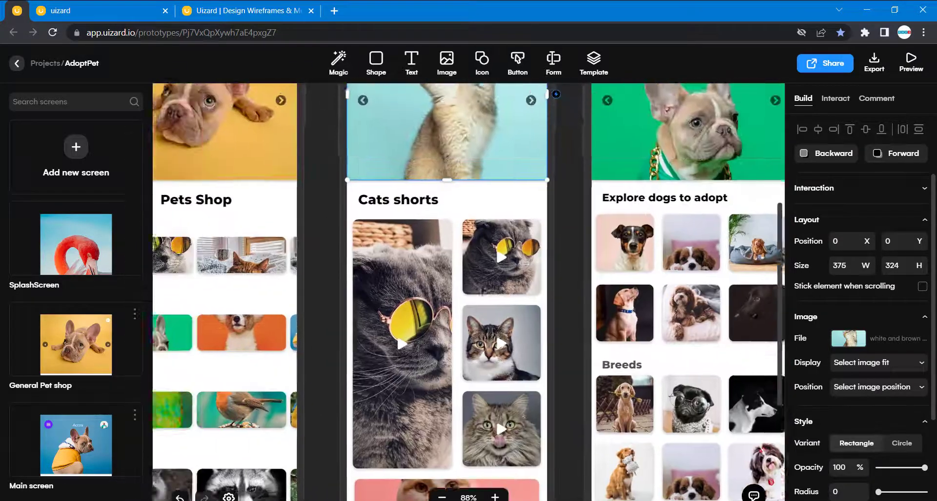
pyautogui.hscroll(5, 481, 291)
pyautogui.hscroll(4, 483, 291)
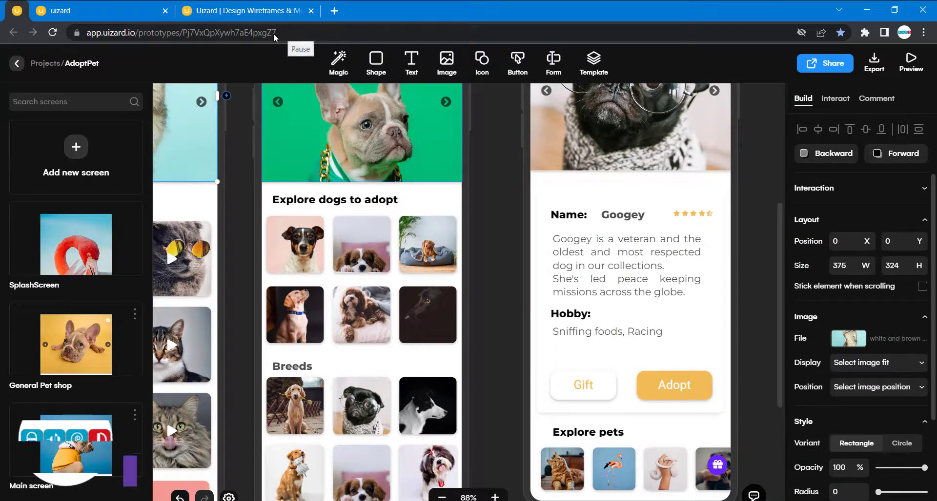
pyautogui.scroll(-5, 205, 184)
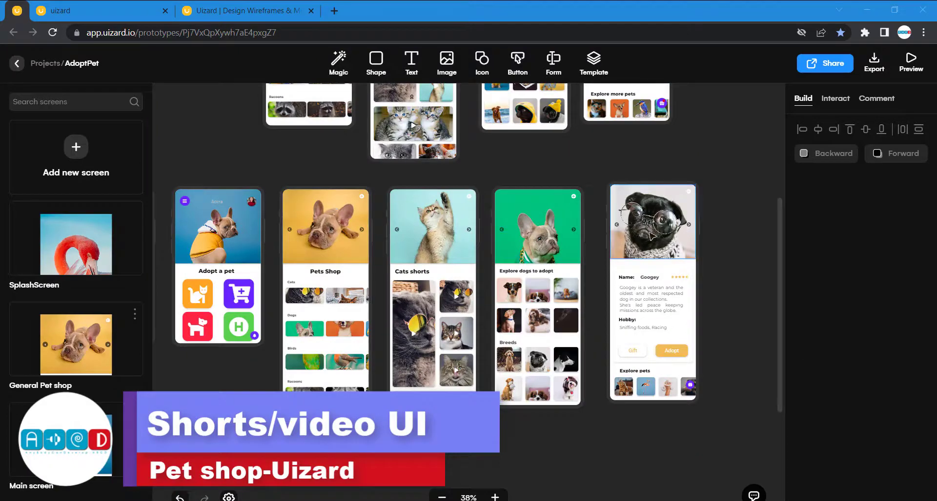
pyautogui.hscroll(-3, 649, 405)
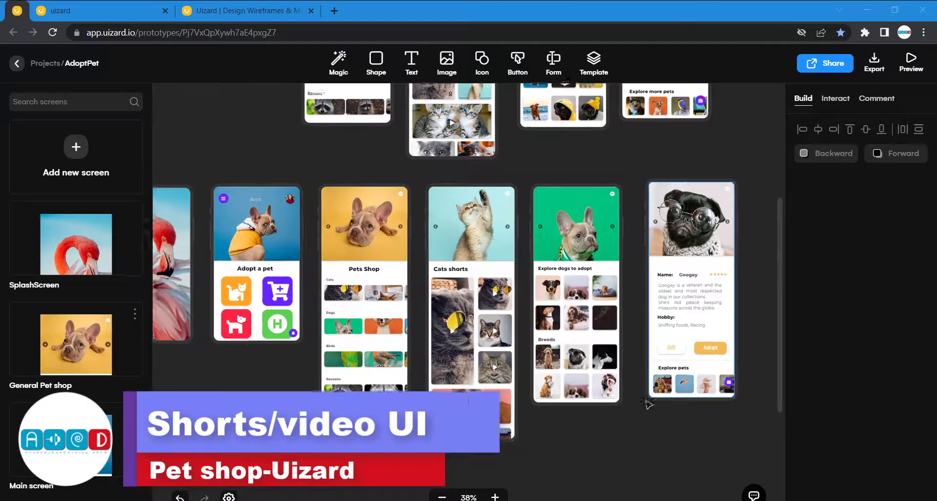